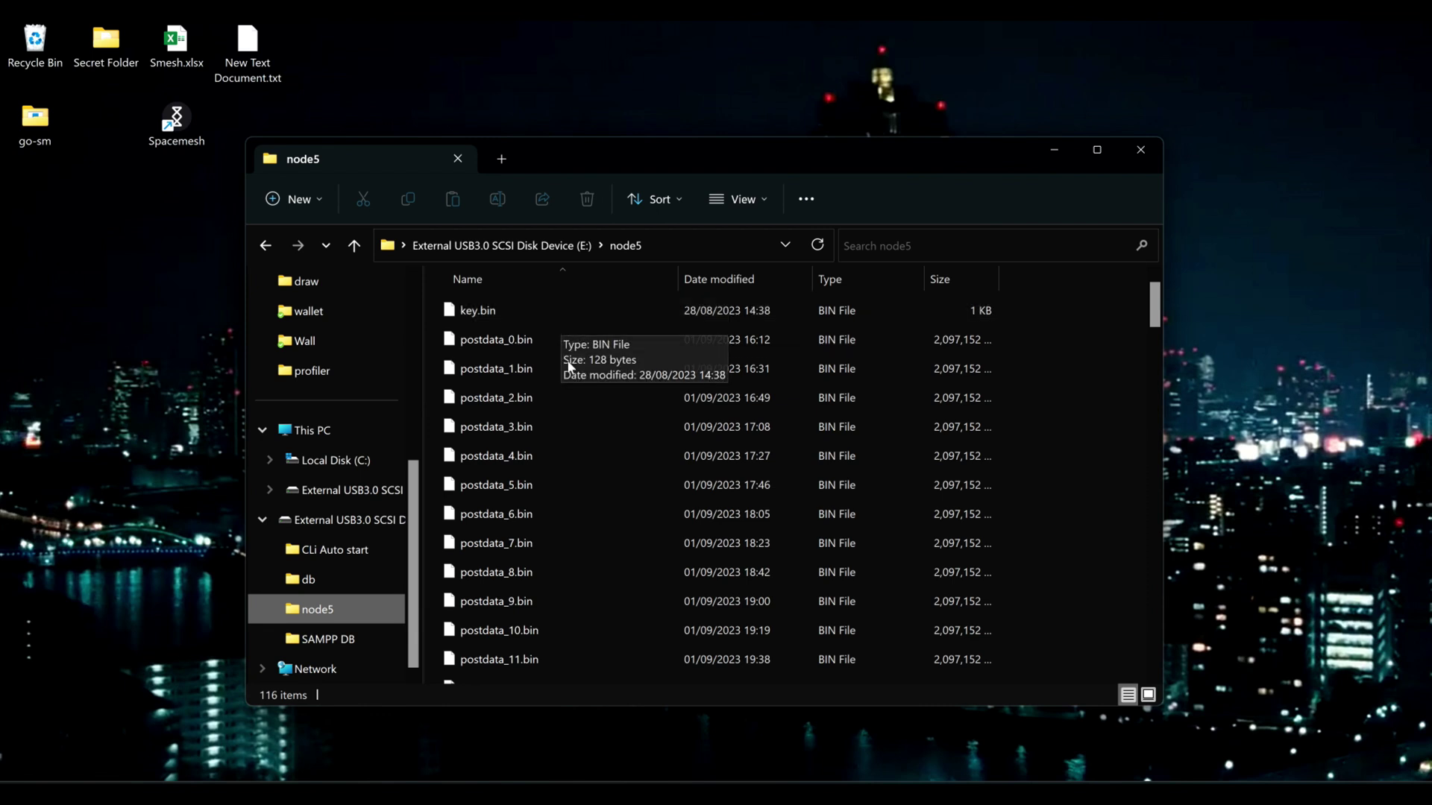
Scroll through the postdata files in the E:\node5 folder to the bottom
scroll(561, 324, down, 9)
scroll(549, 310, down, 20)
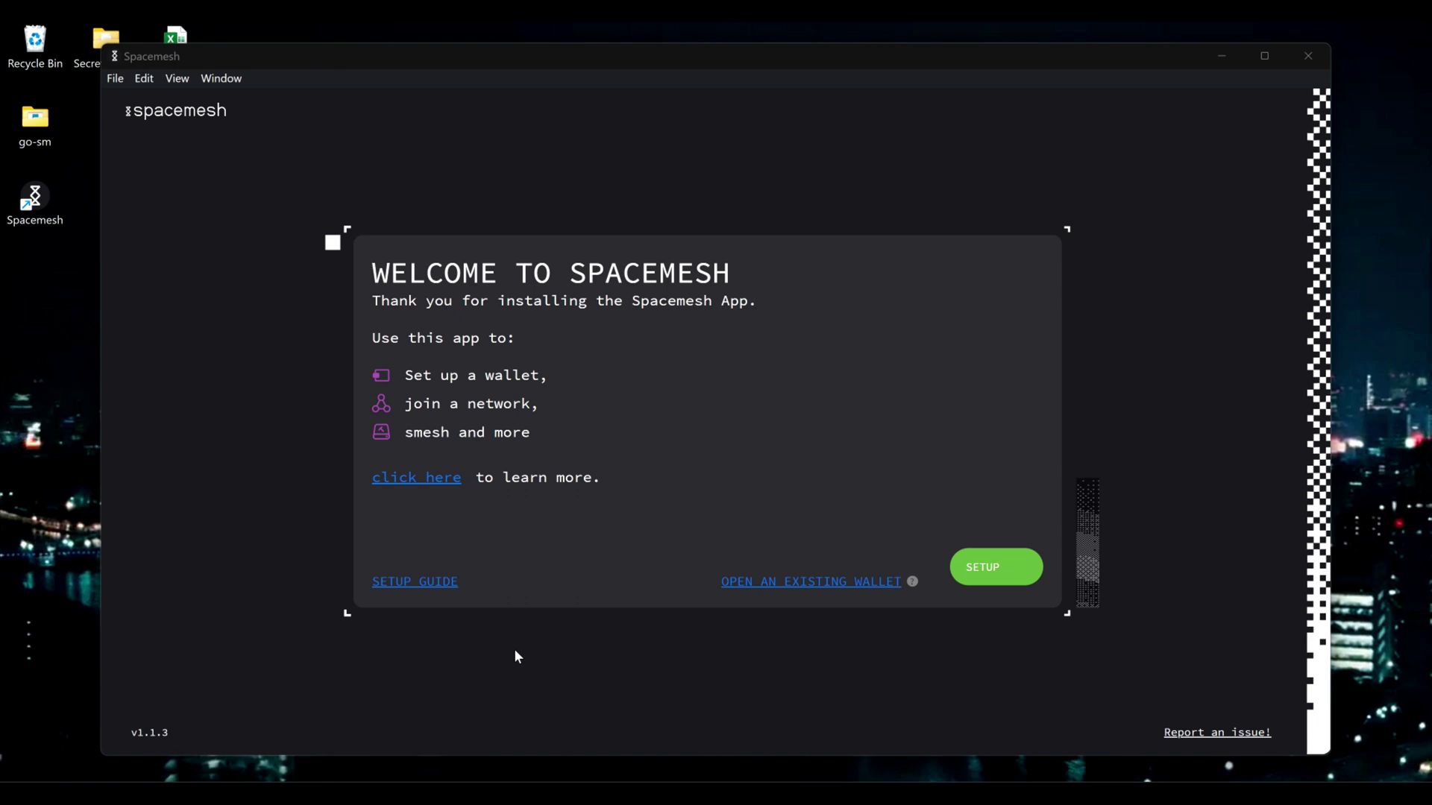
Start setup of a standard wallet that runs a local node
click(982, 561)
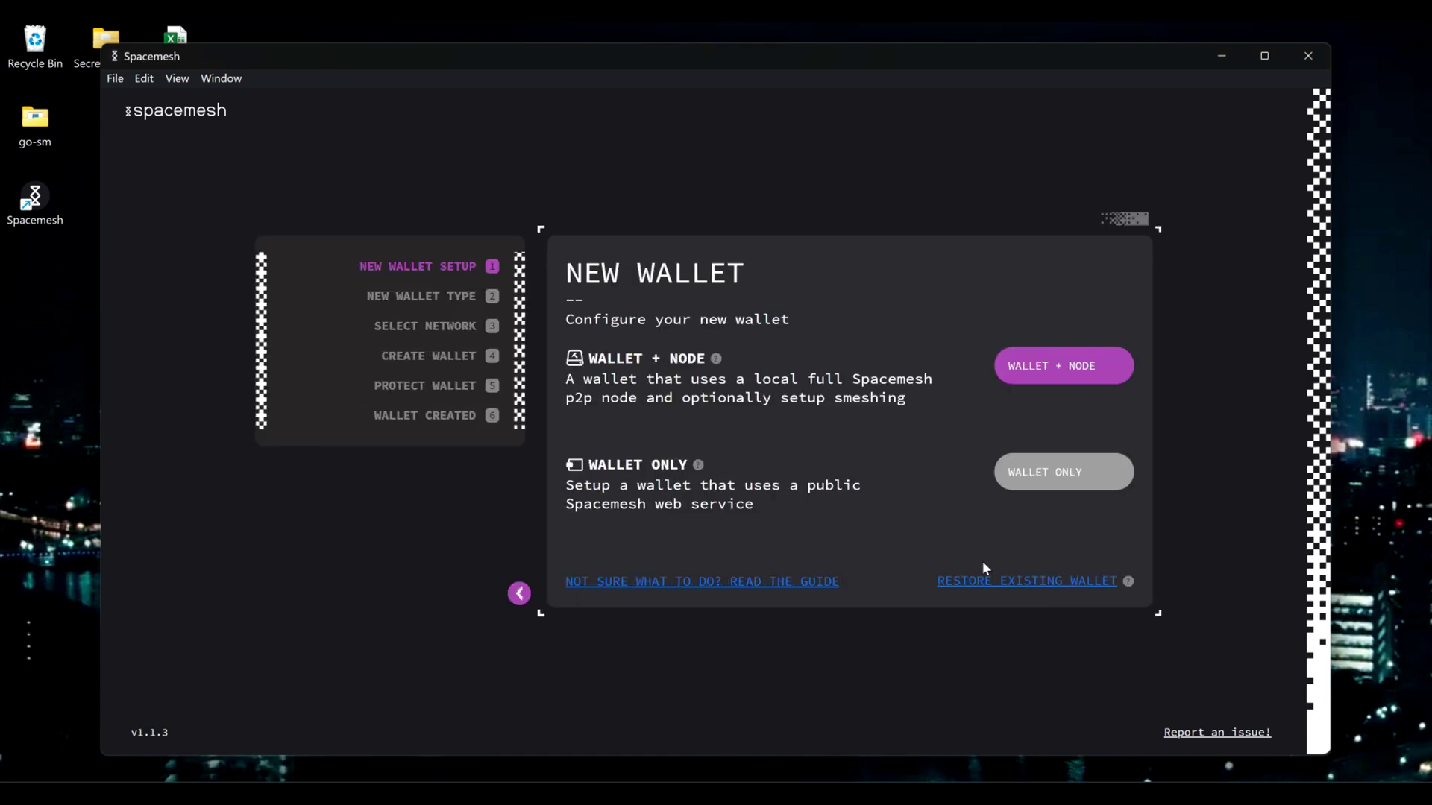
click(1064, 365)
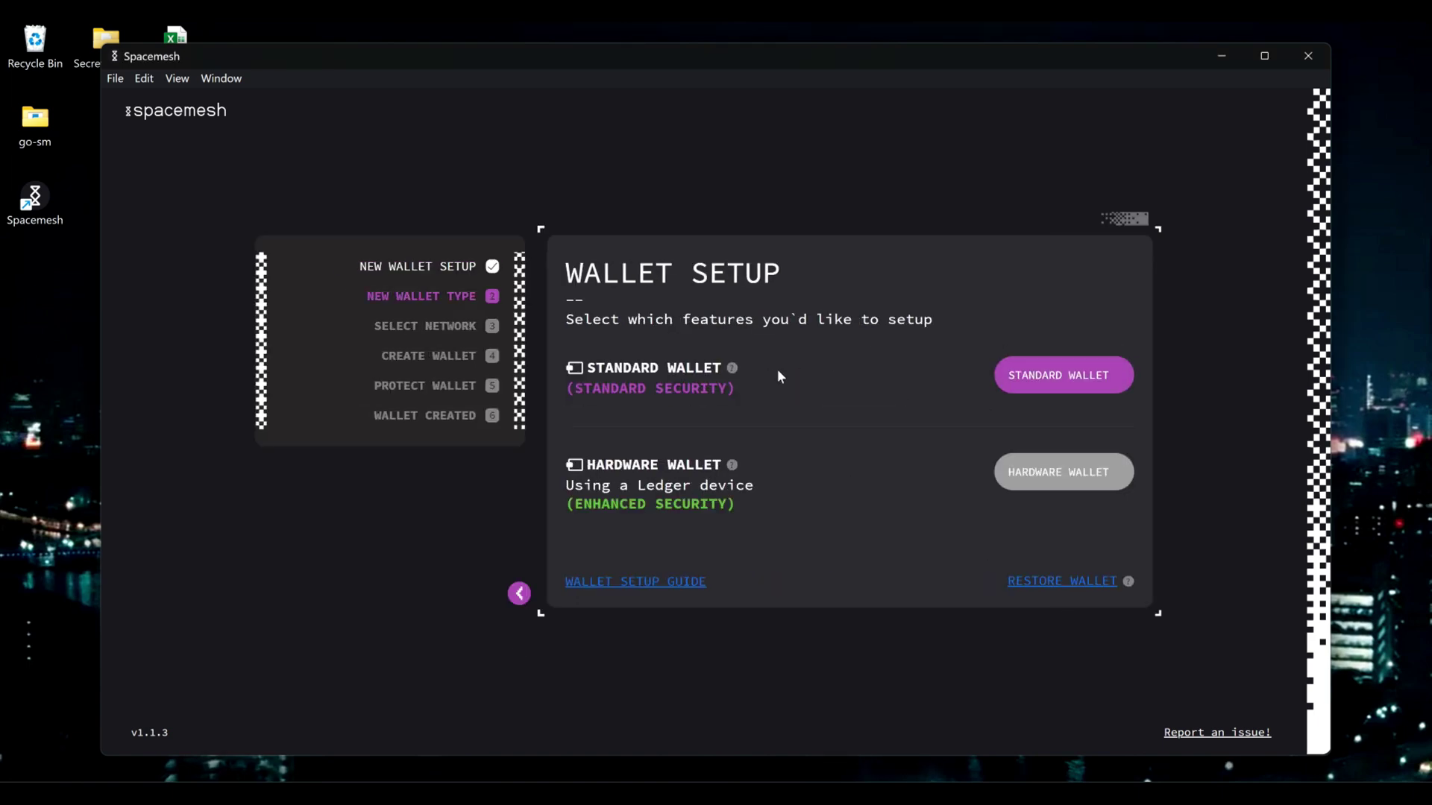
click(1059, 375)
click(1086, 567)
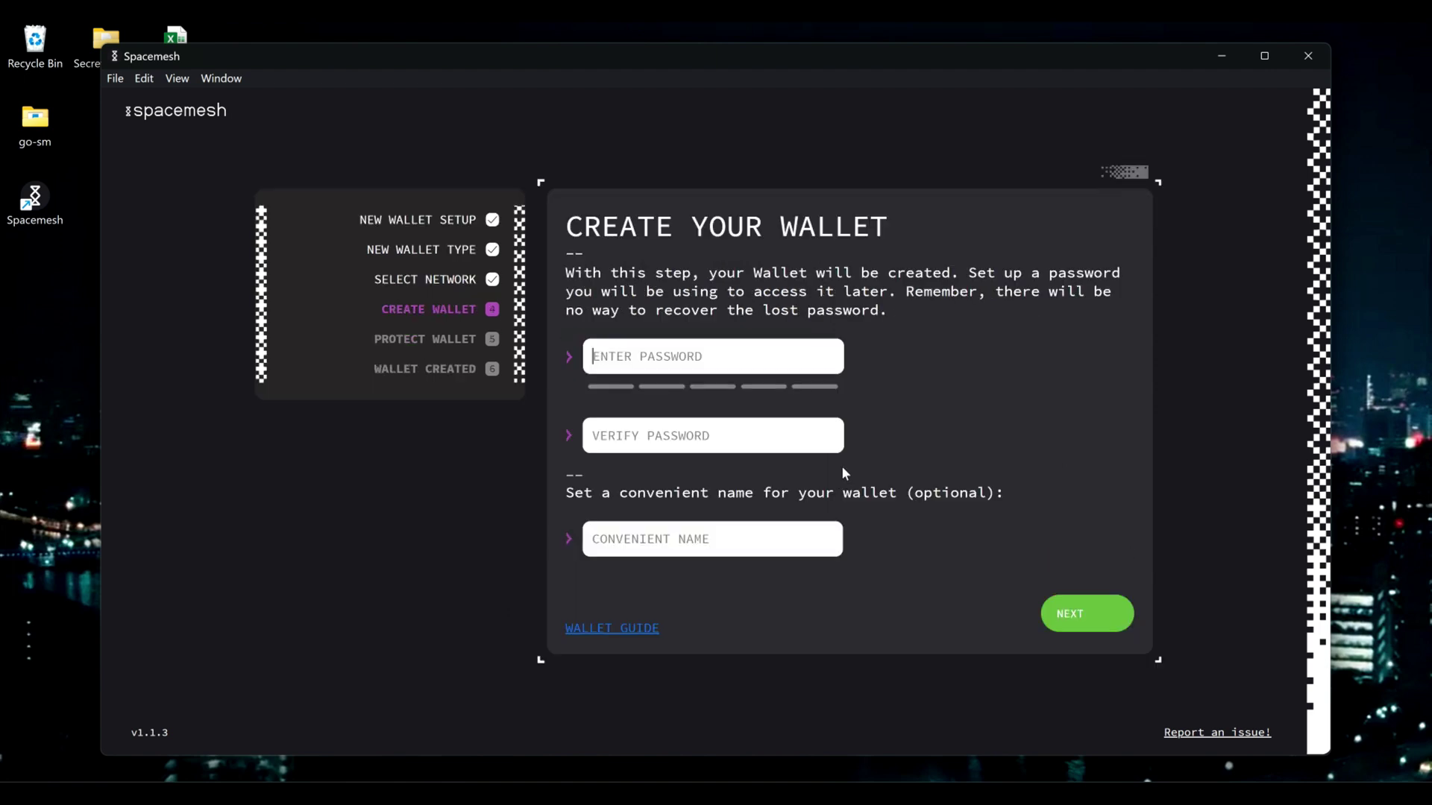
Enter and confirm the wallet password, then name the wallet 'test'
text(•••••••••••)
key(Tab)
text(•••)
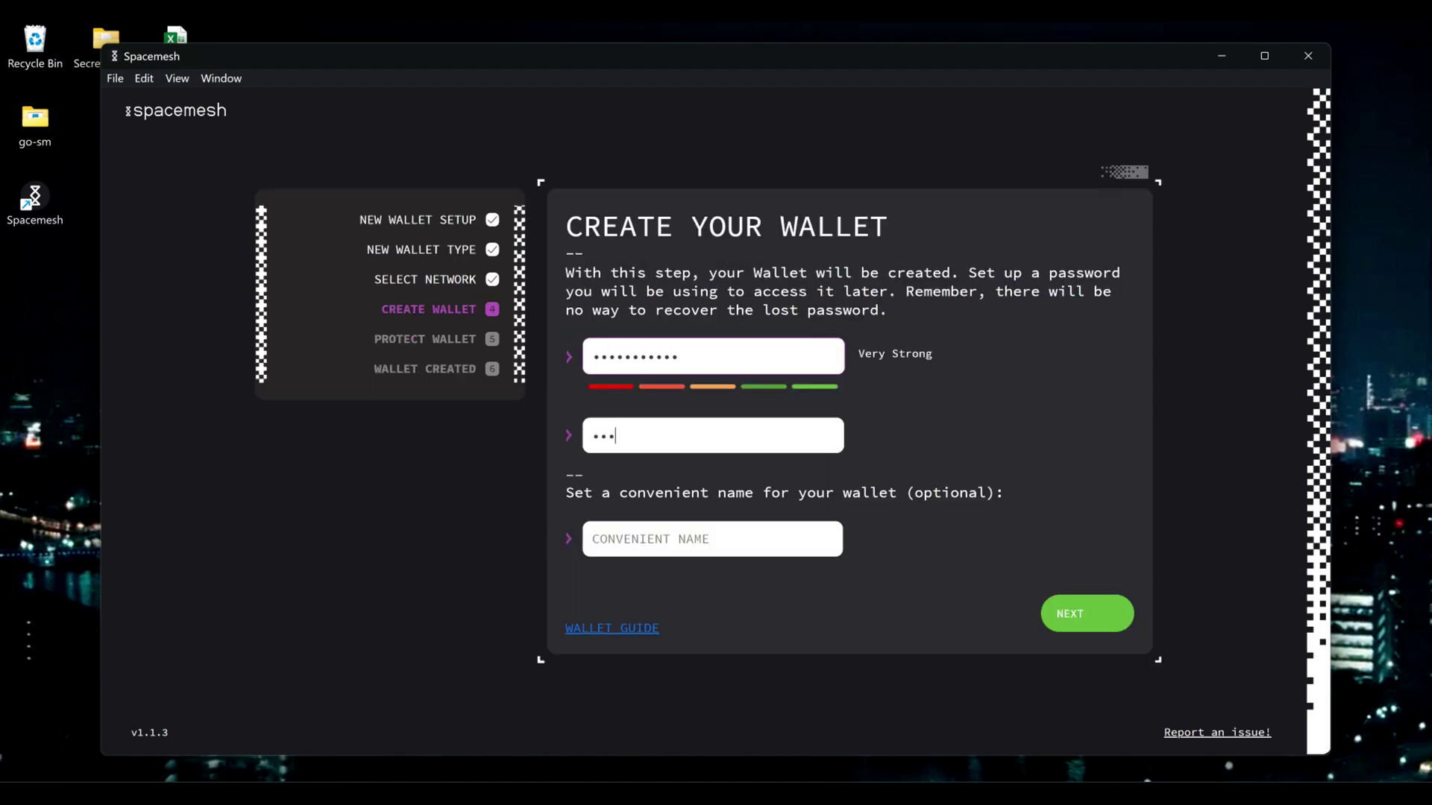
text(••••••••)
key(BackSpace)
key(BackSpace)
key(BackSpace)
key(BackSpace)
key(BackSpace)
key(BackSpace)
key(BackSpace)
text(••••••••)
key(shift+Tab)
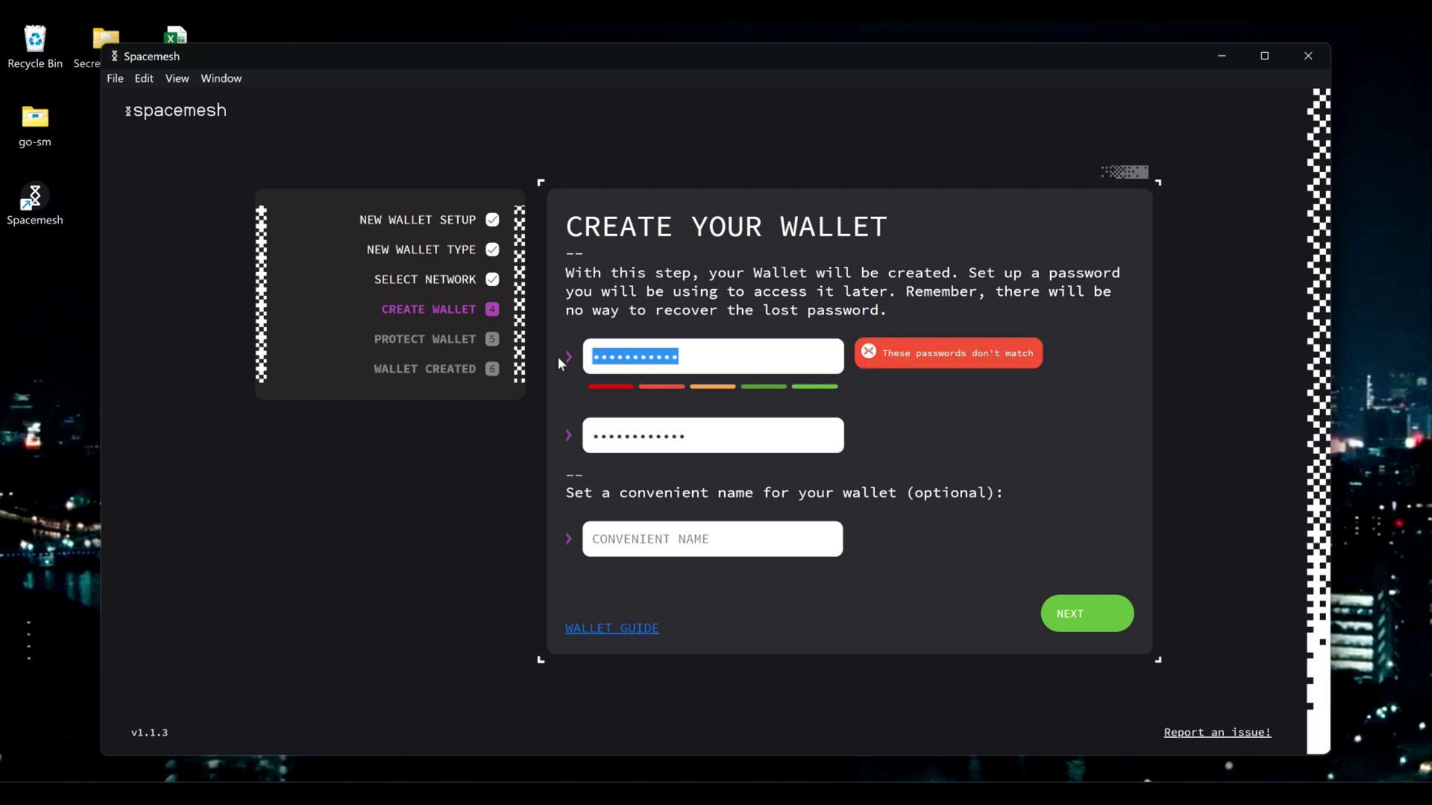
text(••••••••••••)
key(Tab)
key(Tab)
text(t)
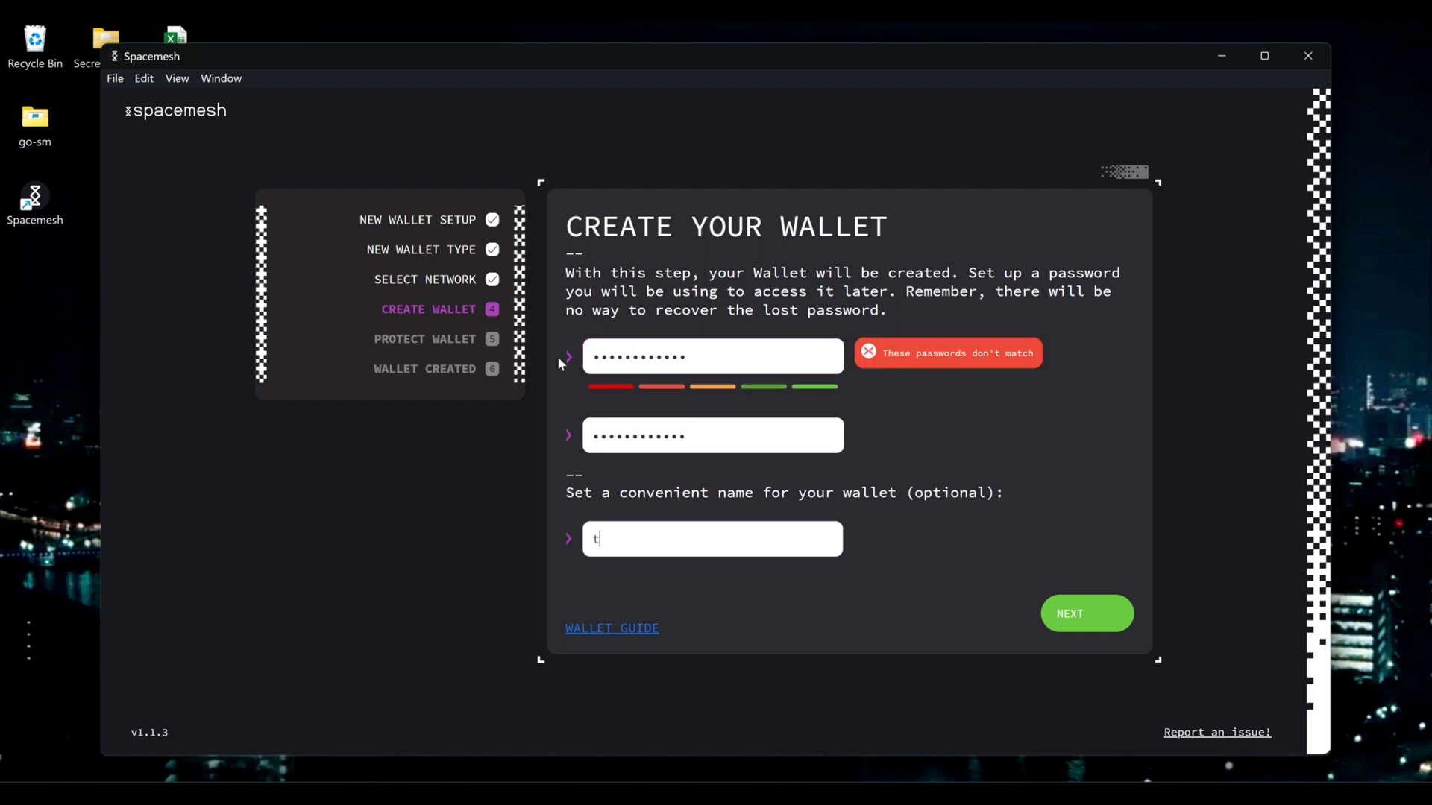
text(est)
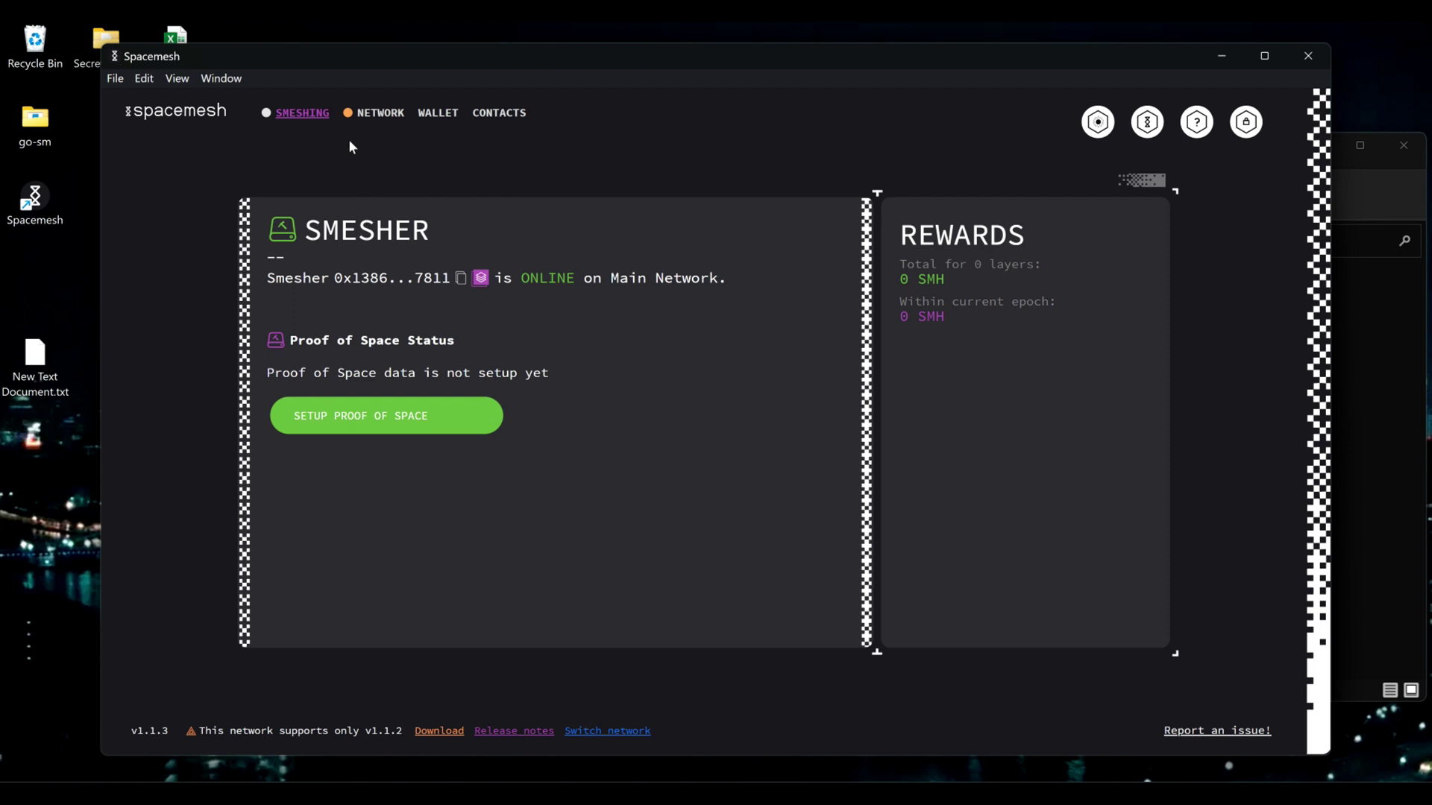
From the Network page's log folder, select node-config.7c8cef2b.json and choose to edit it
click(378, 113)
click(328, 627)
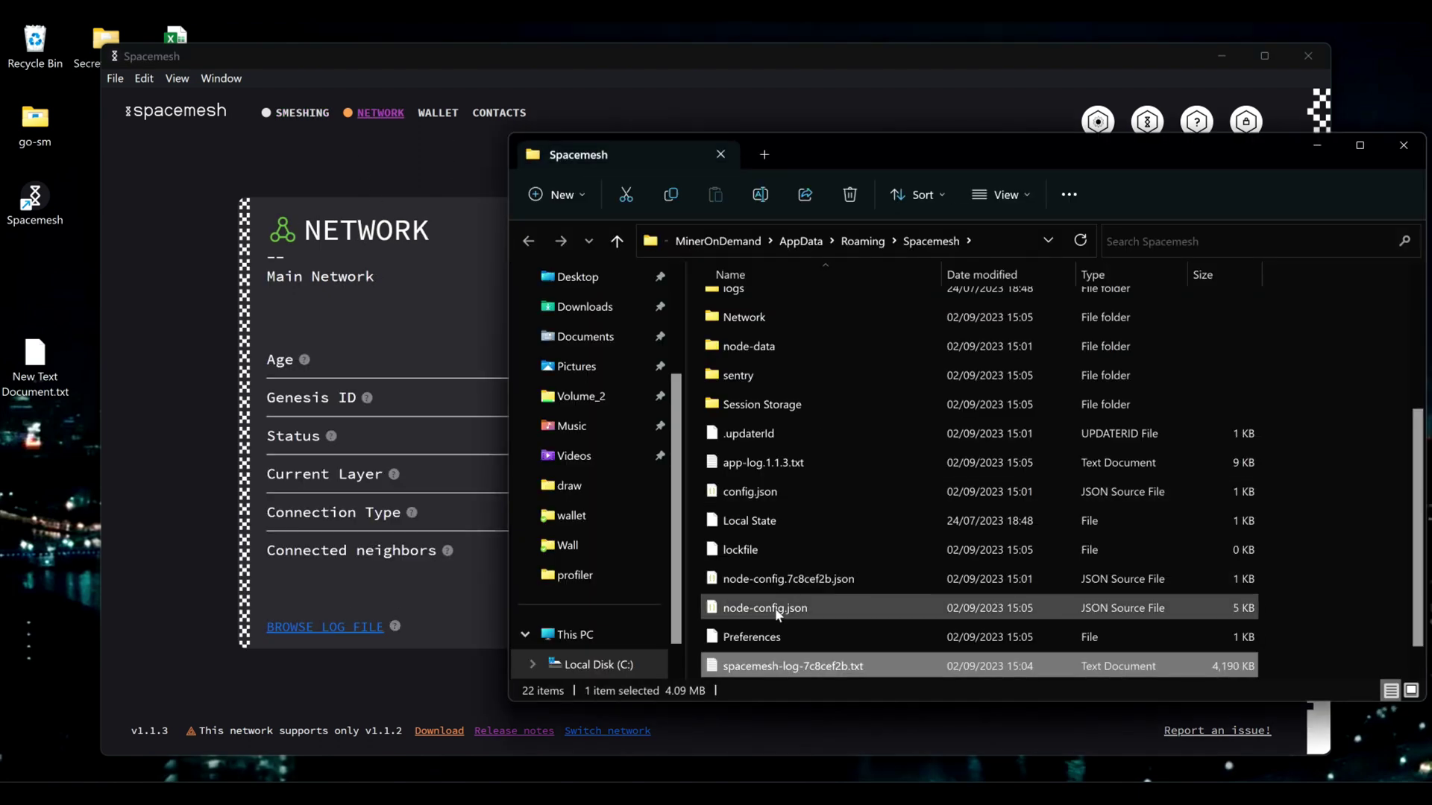
click(785, 579)
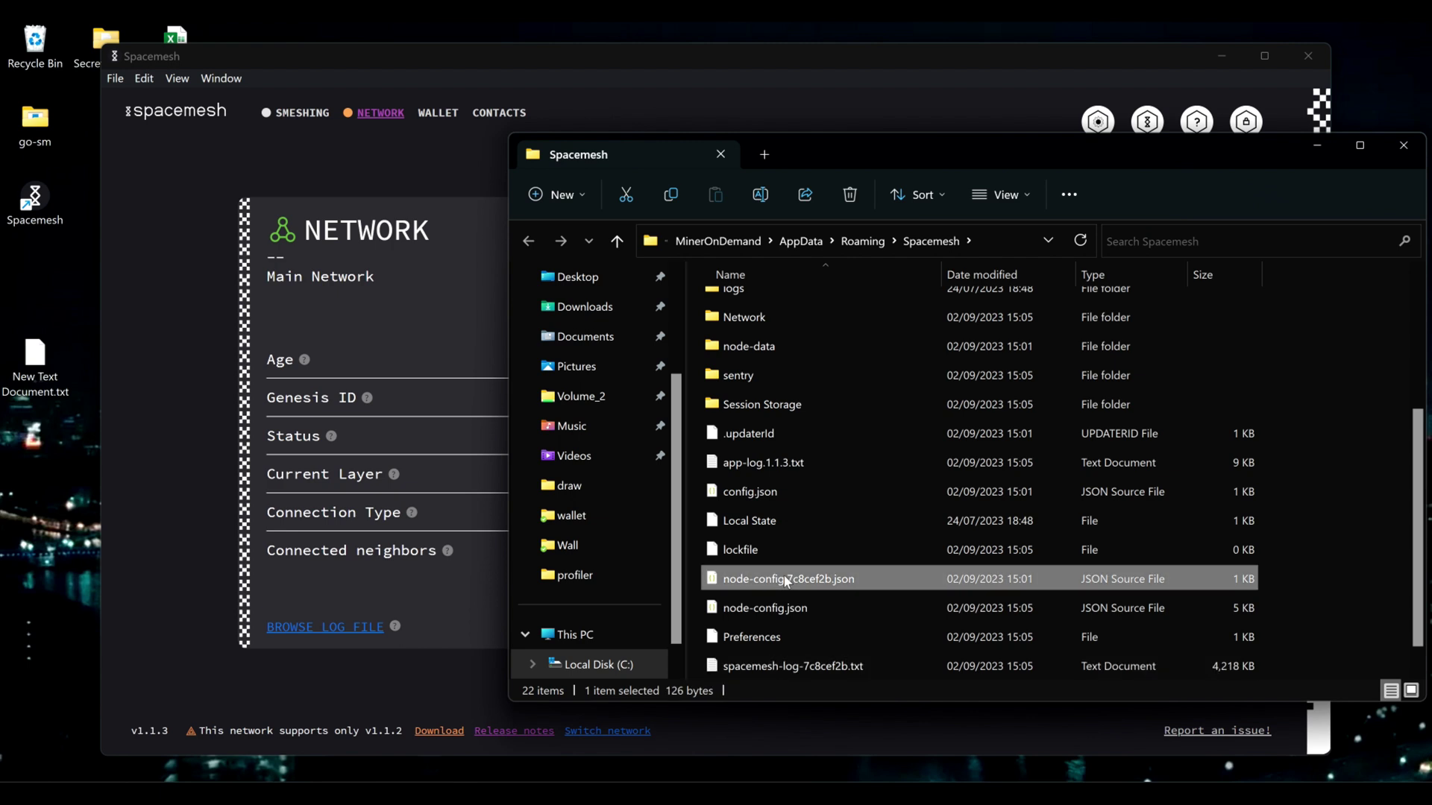
right_click(785, 581)
Review node-config.7c8cef2b.json's smeshing-opts-datadir entry in Notepad++, then minimize the editor
click(858, 229)
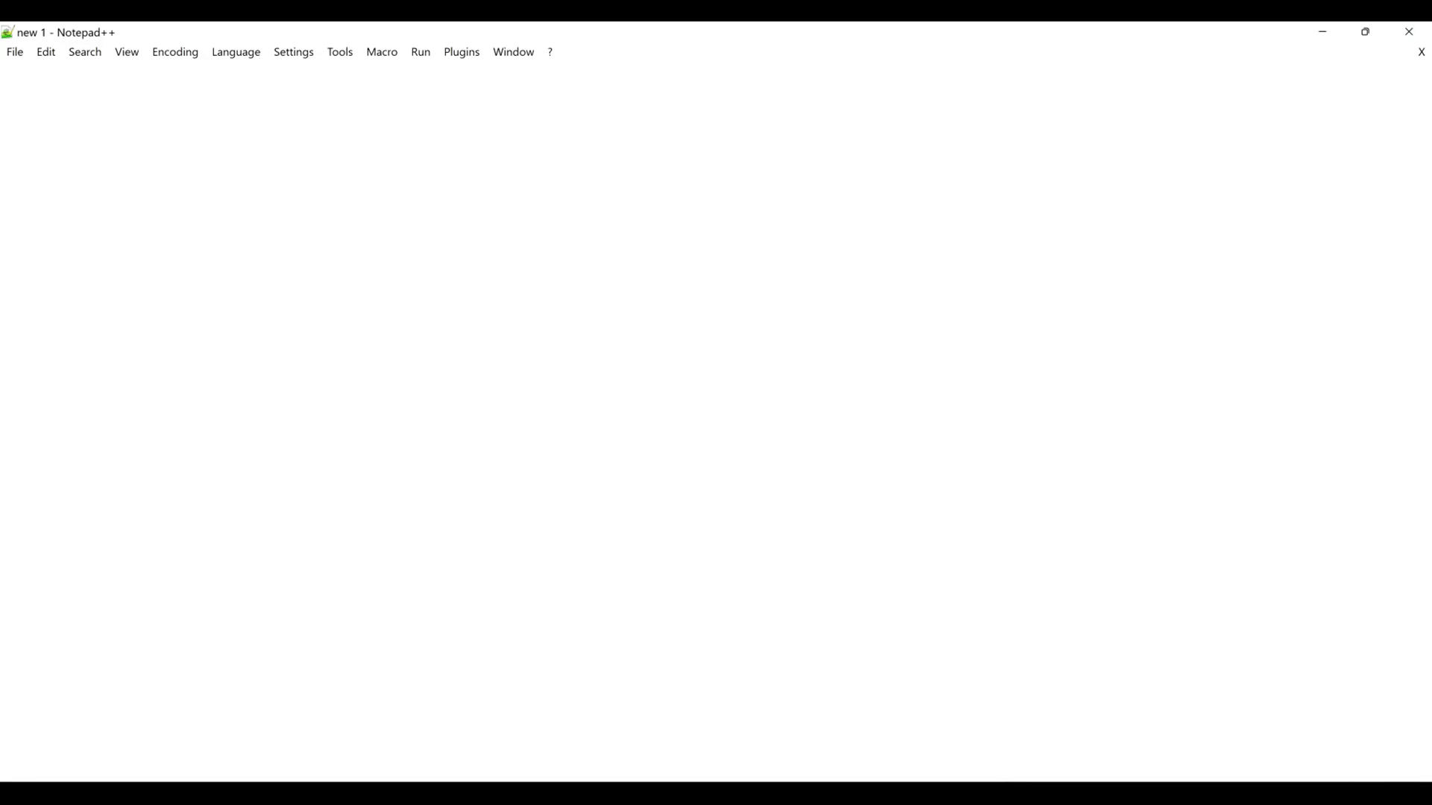
drag(150, 148, 67, 162)
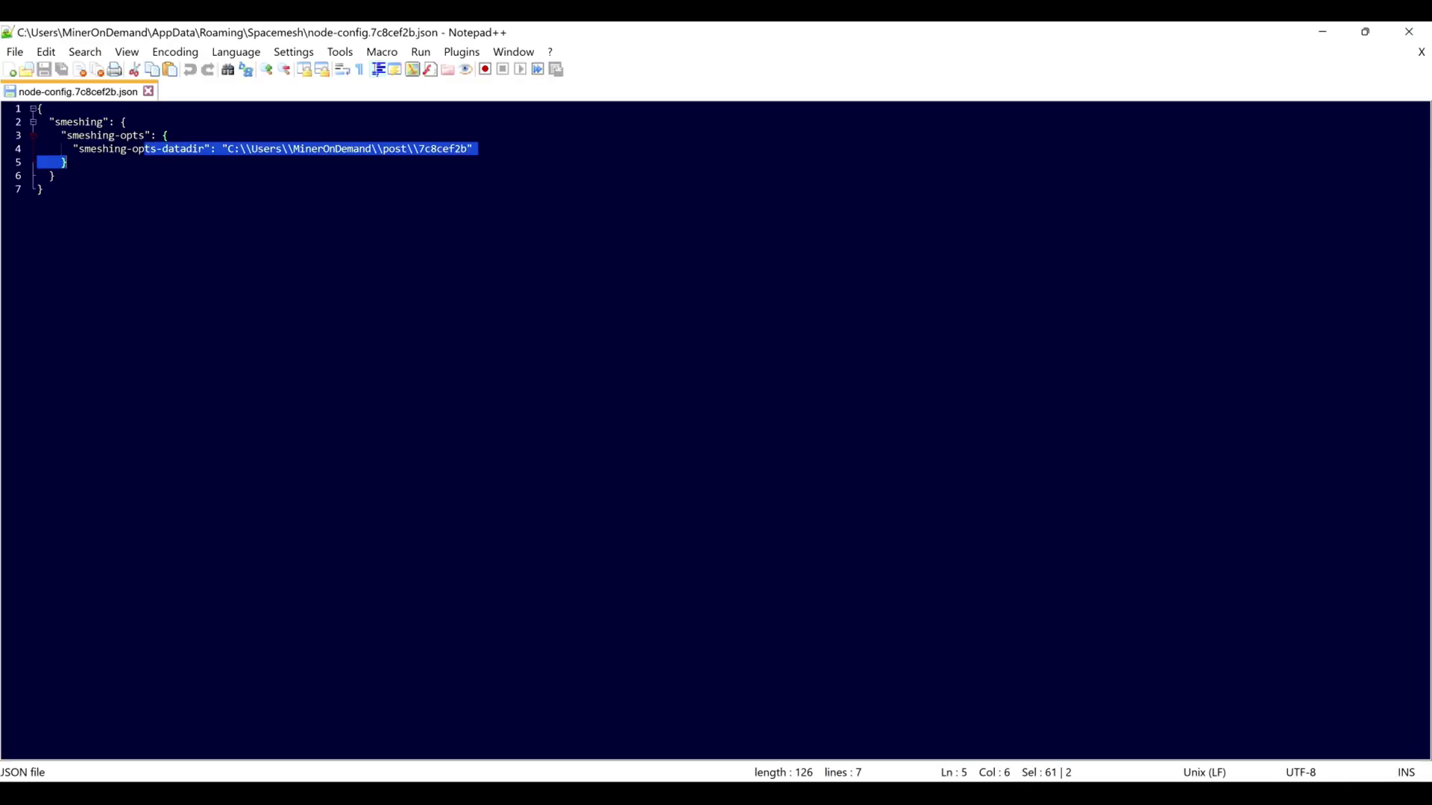
click(67, 161)
click(55, 175)
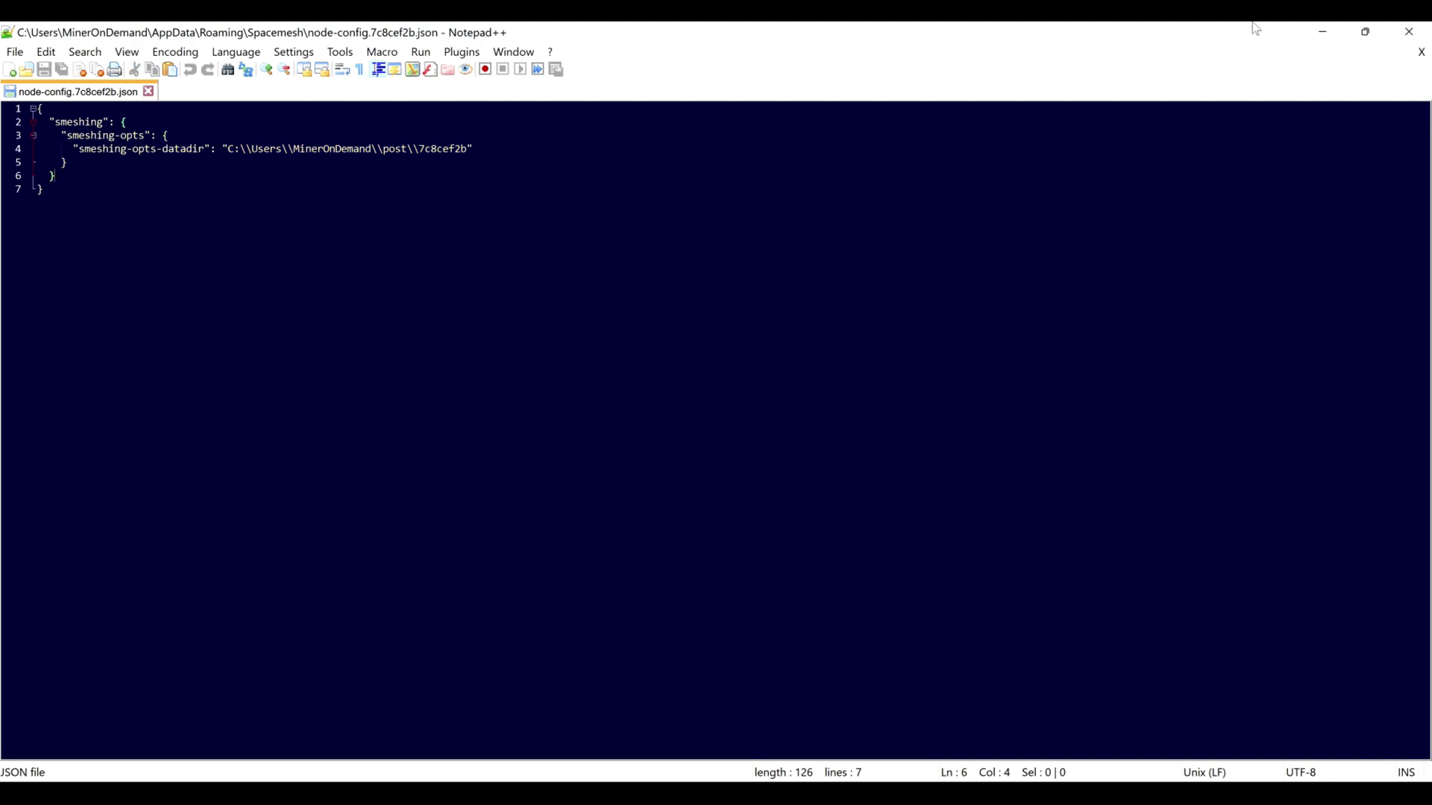
click(1323, 35)
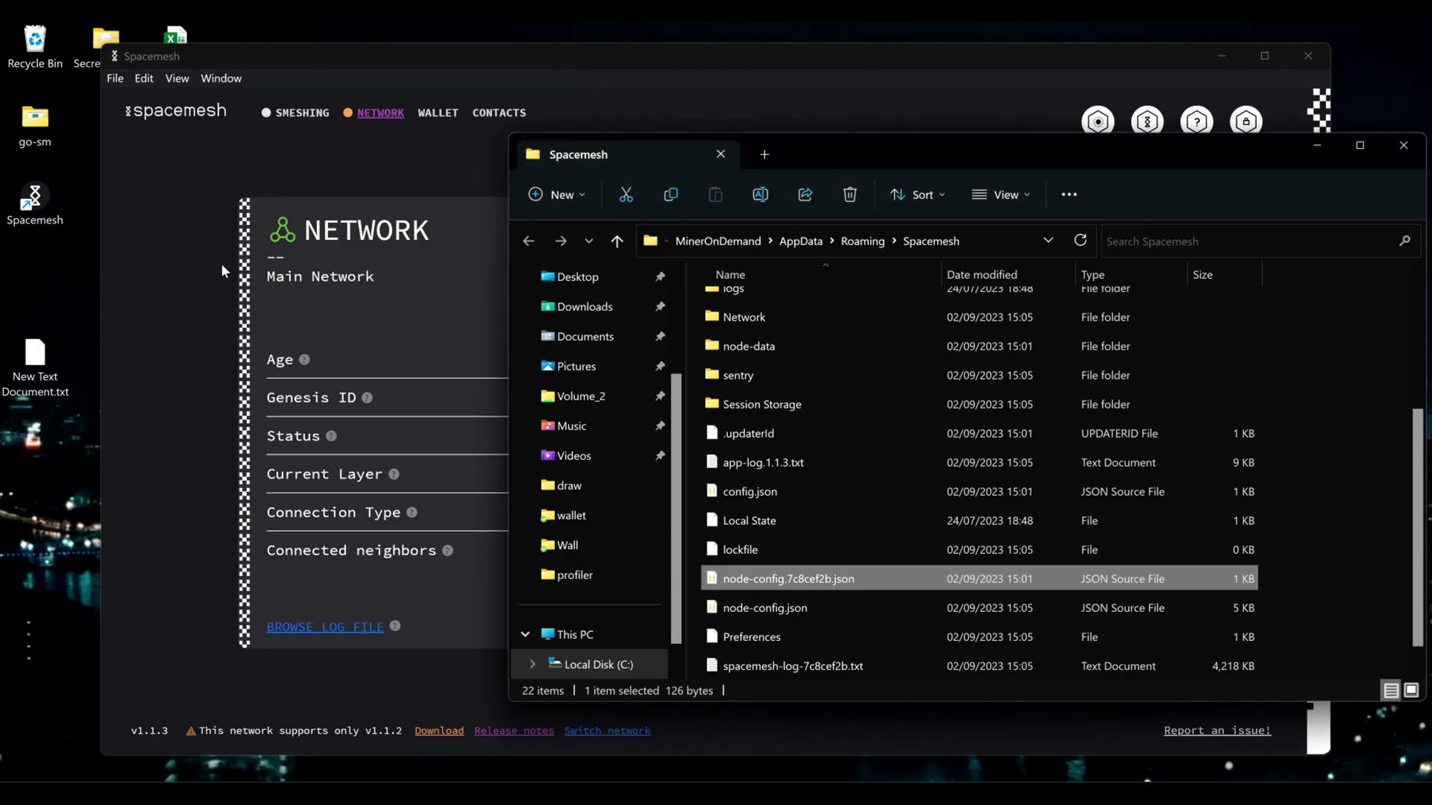
Set up proof of space with the default directory, 4 units (256 GiB) and GPU, then start creating data
click(310, 129)
click(302, 117)
click(361, 418)
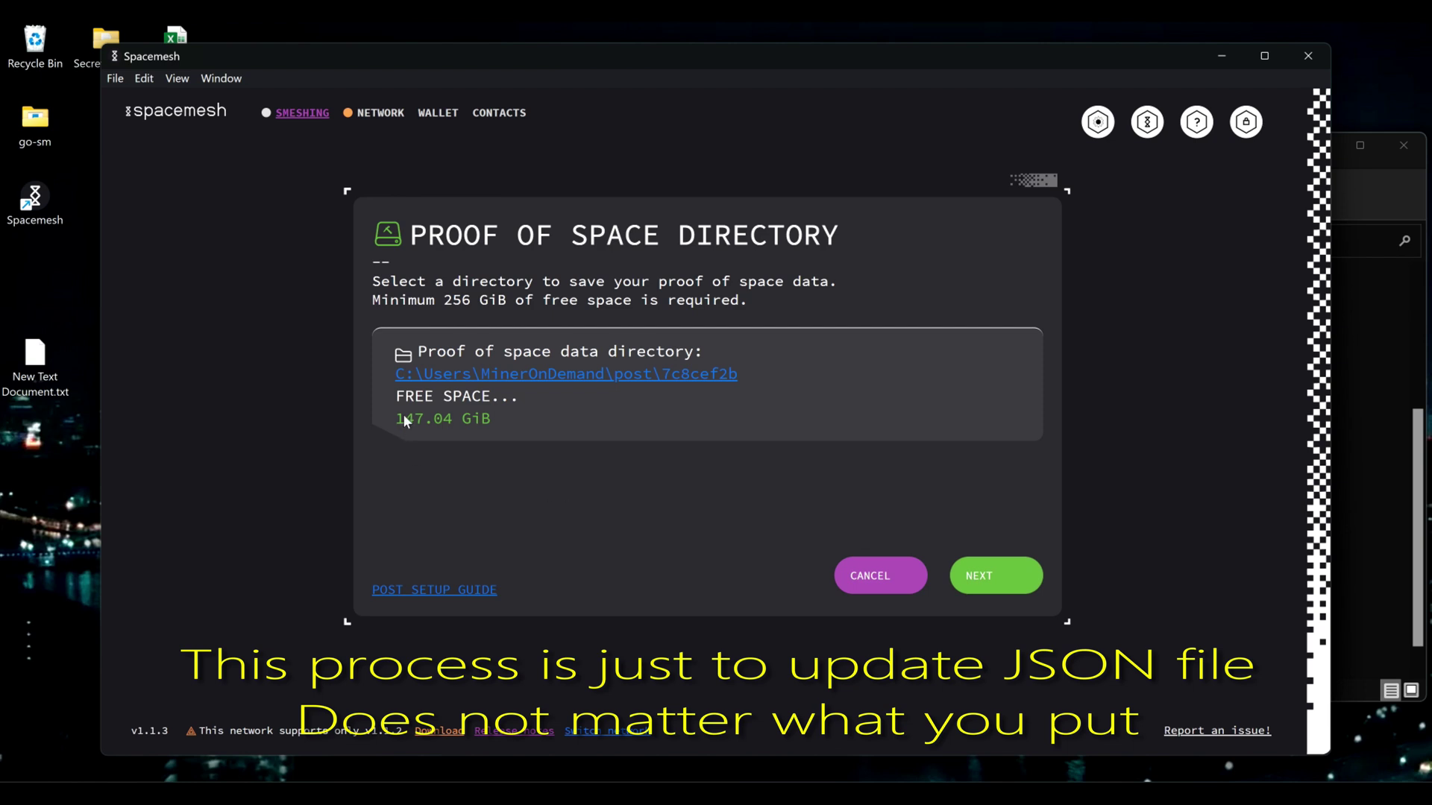
click(1003, 581)
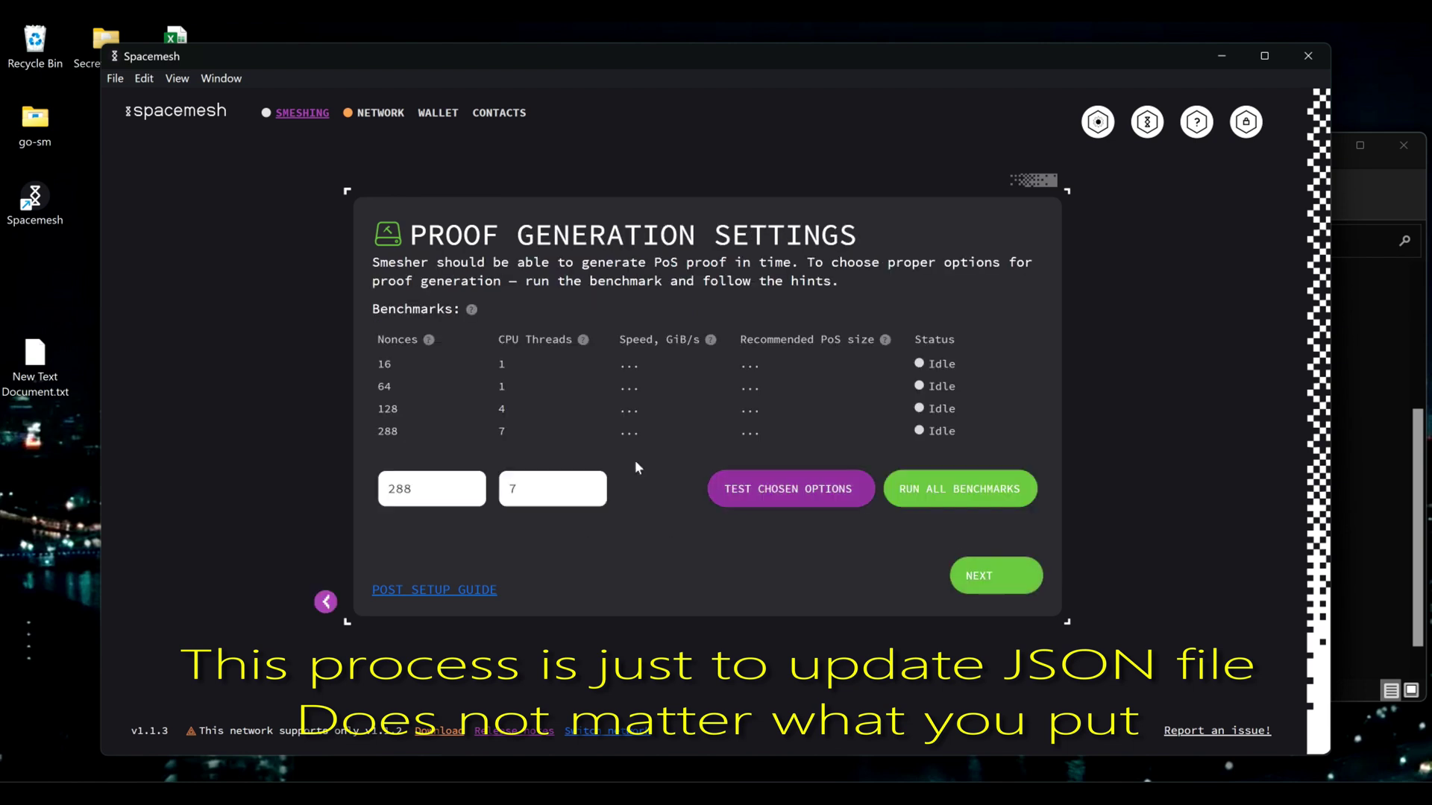
click(956, 574)
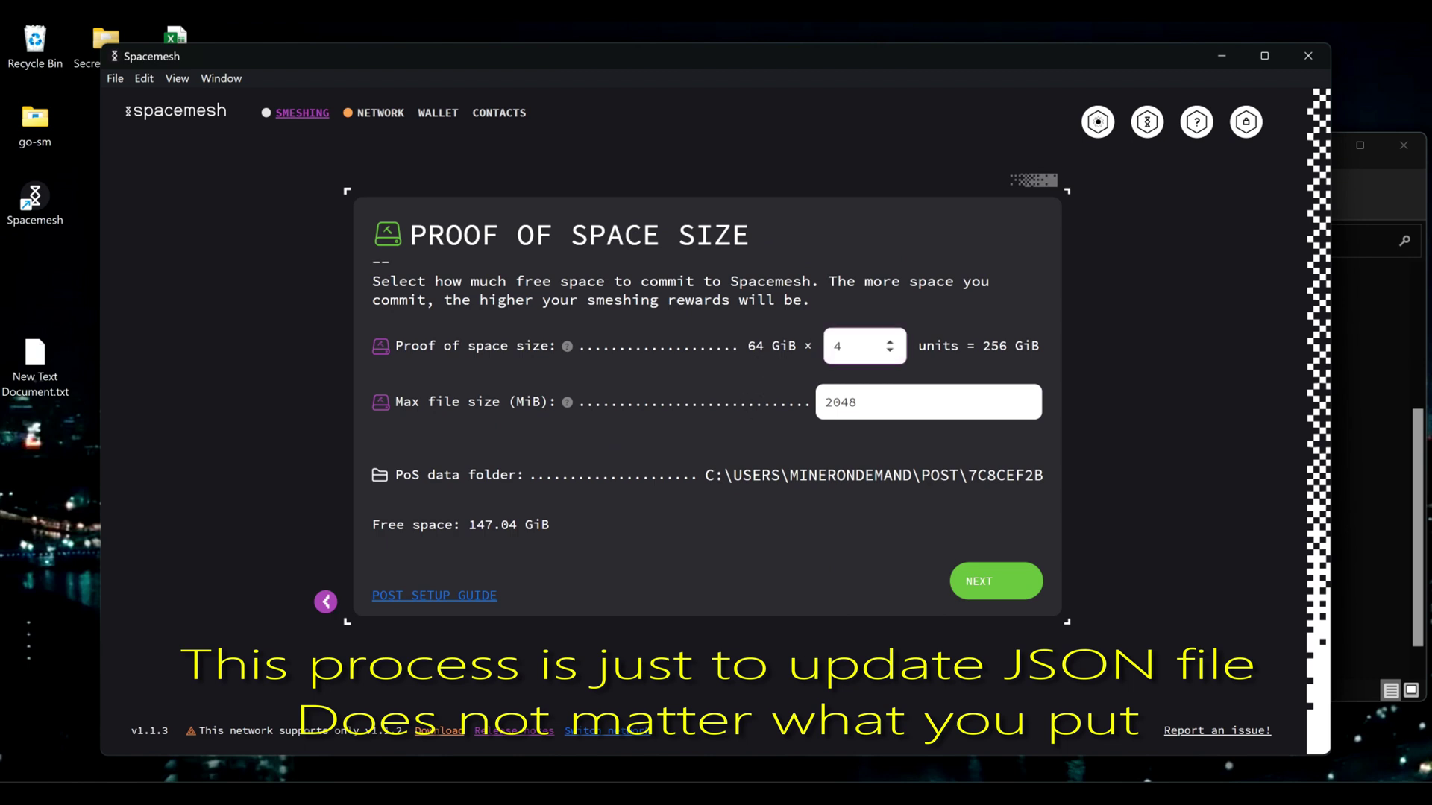
click(986, 593)
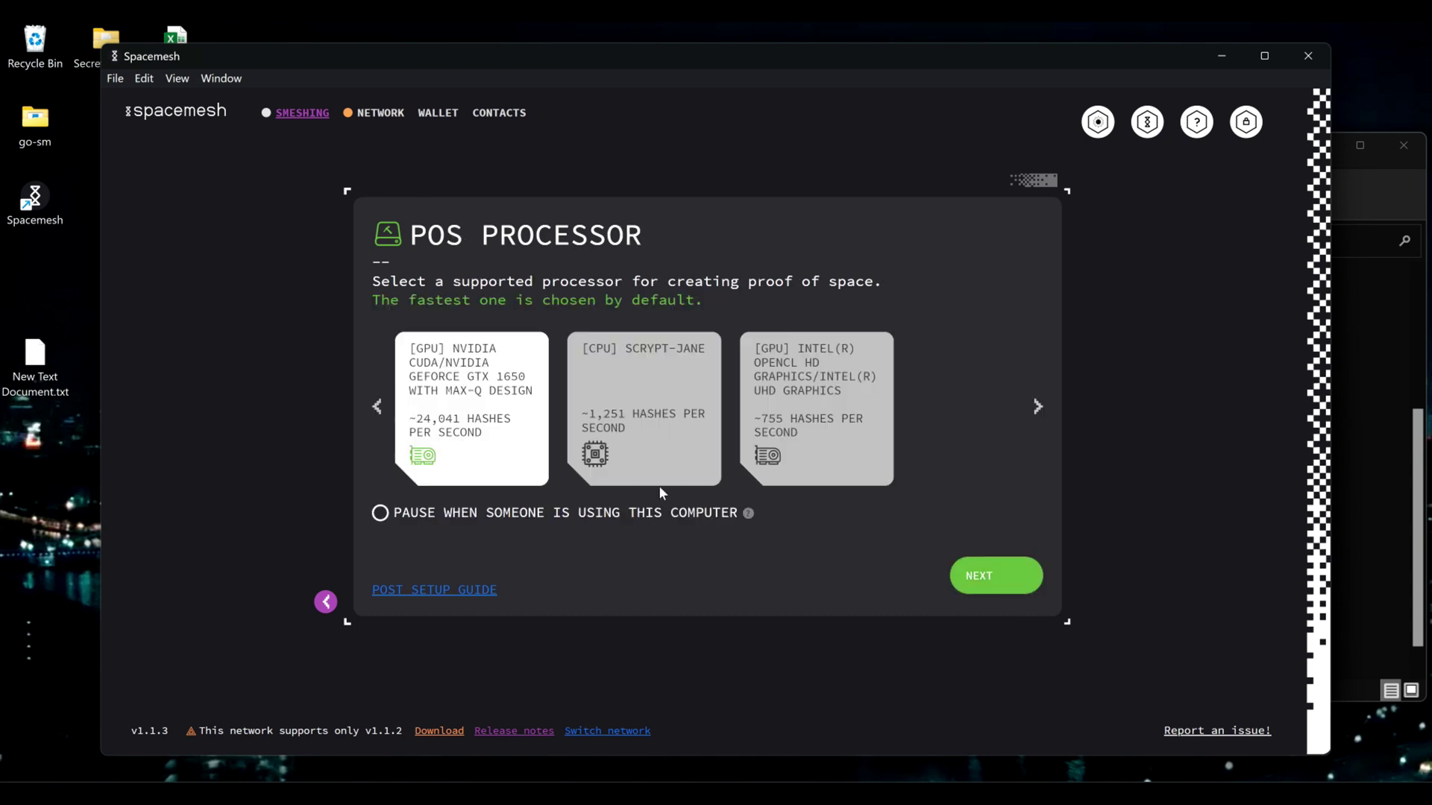
click(975, 585)
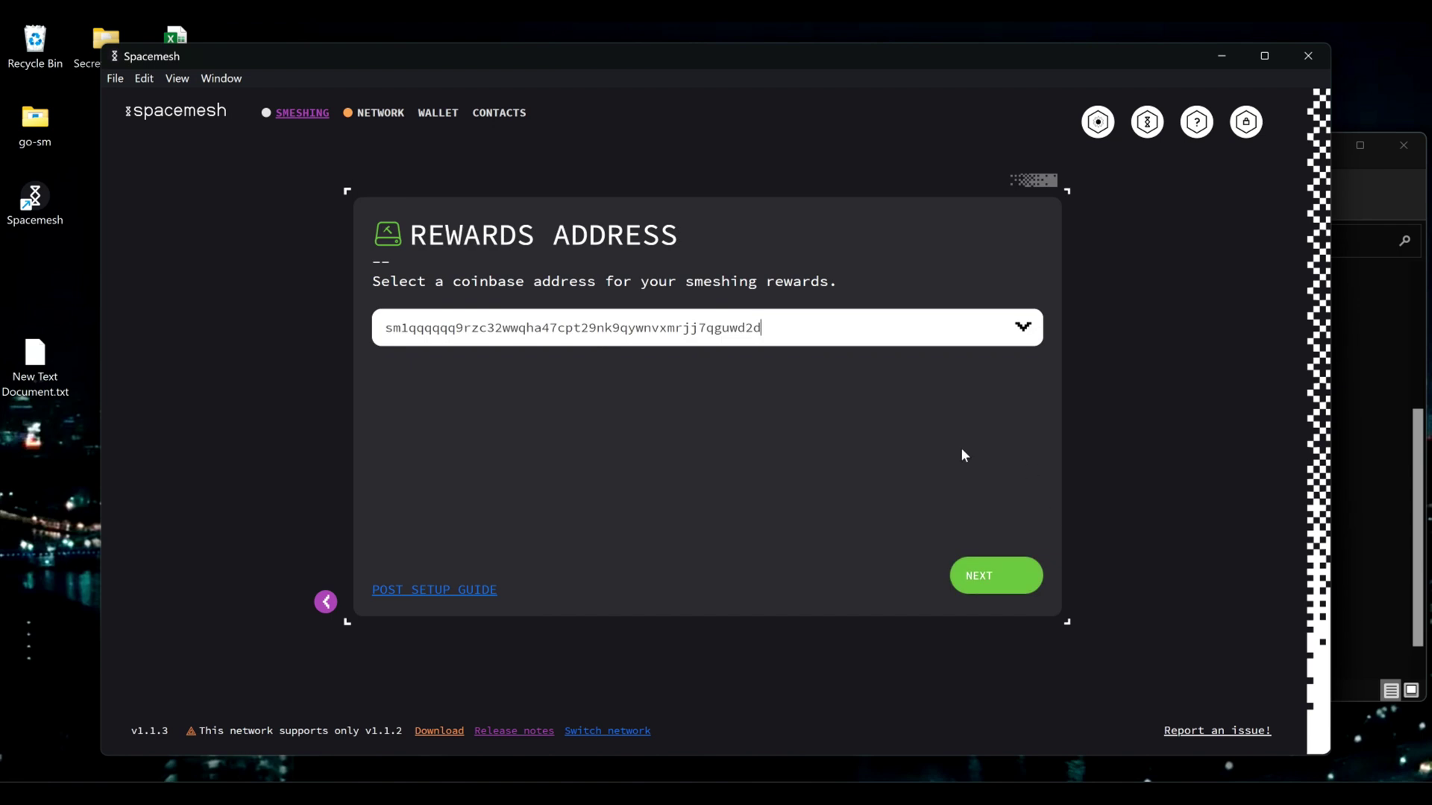
click(964, 580)
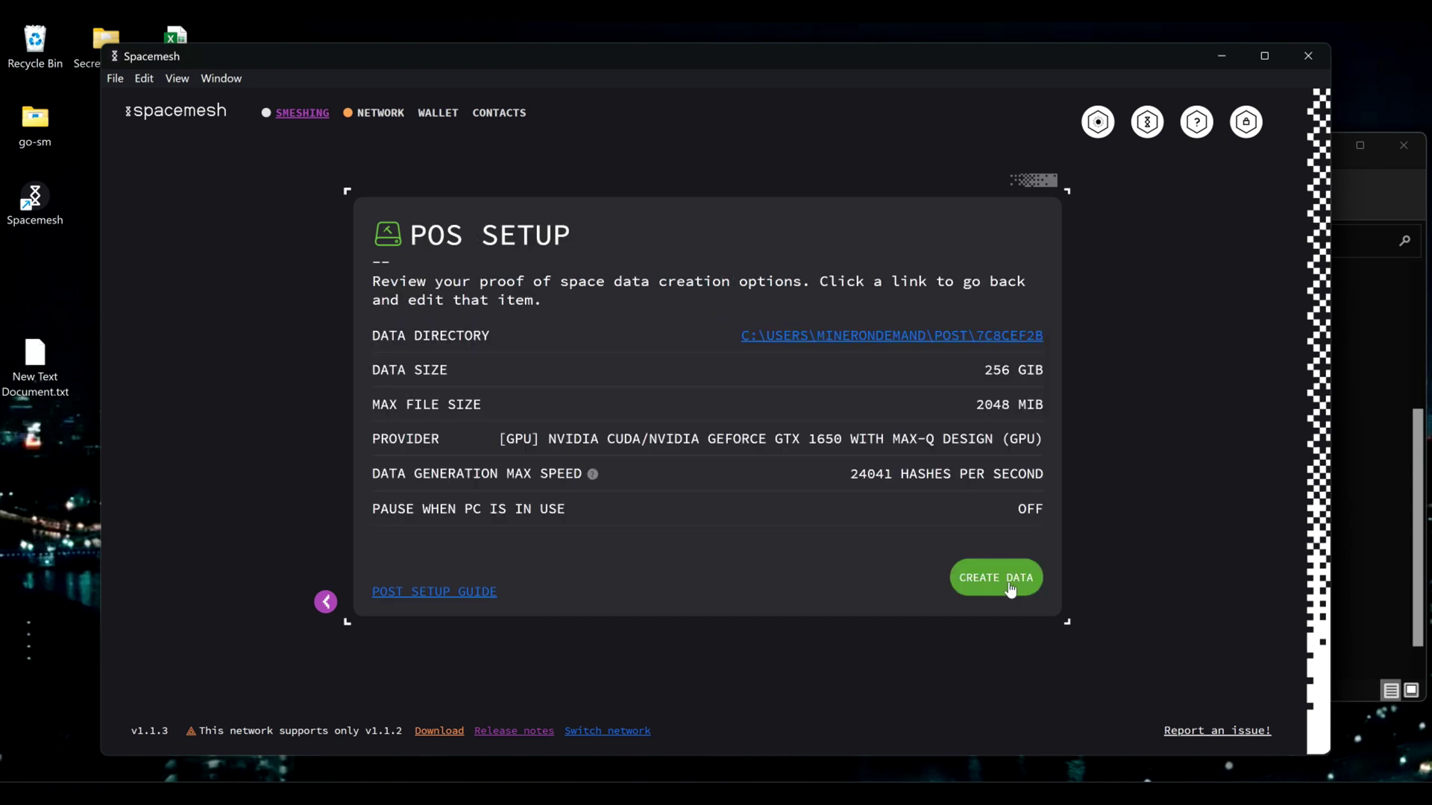
click(1000, 589)
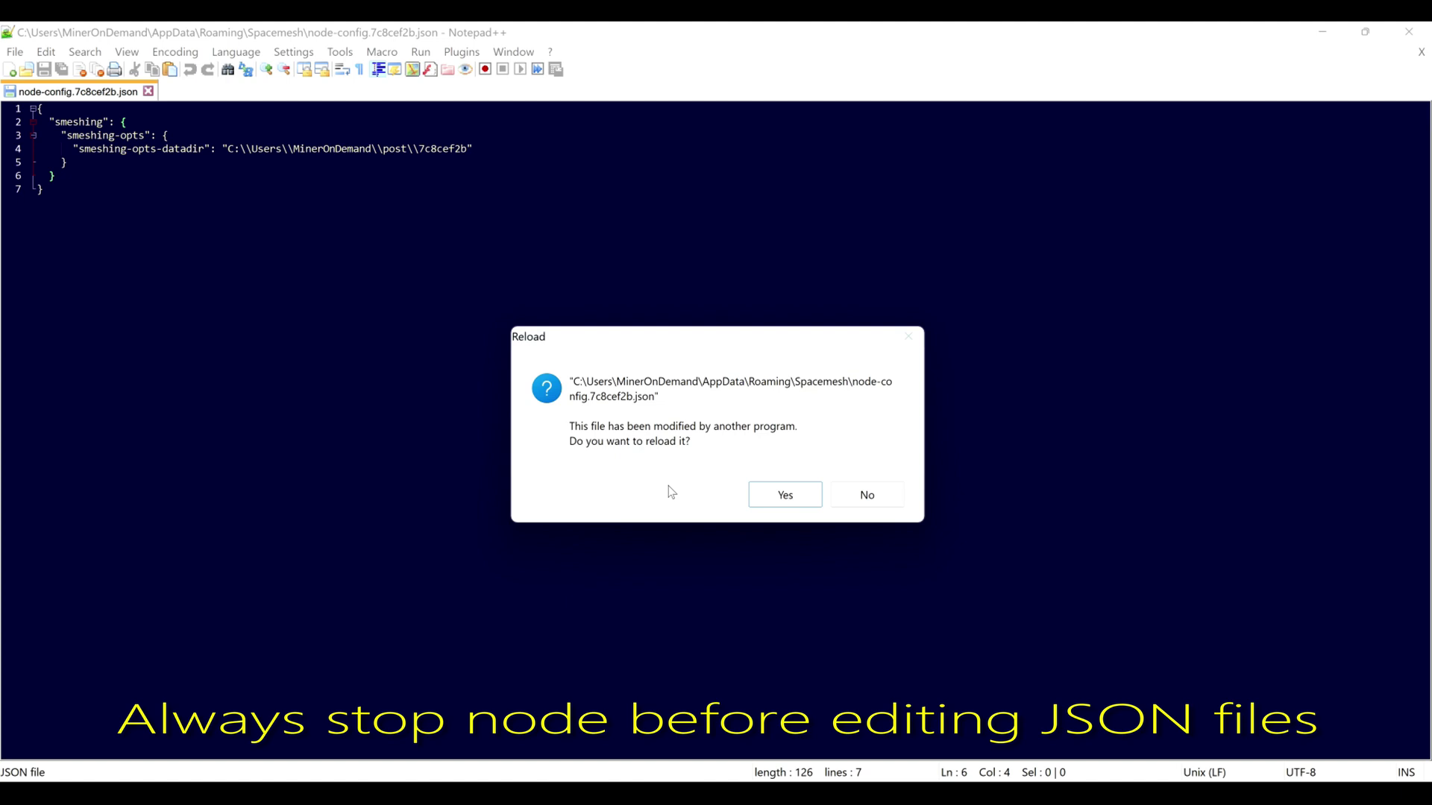
Reload the updated node config and select the user-folder part of the datadir path
click(783, 495)
drag(68, 162, 72, 297)
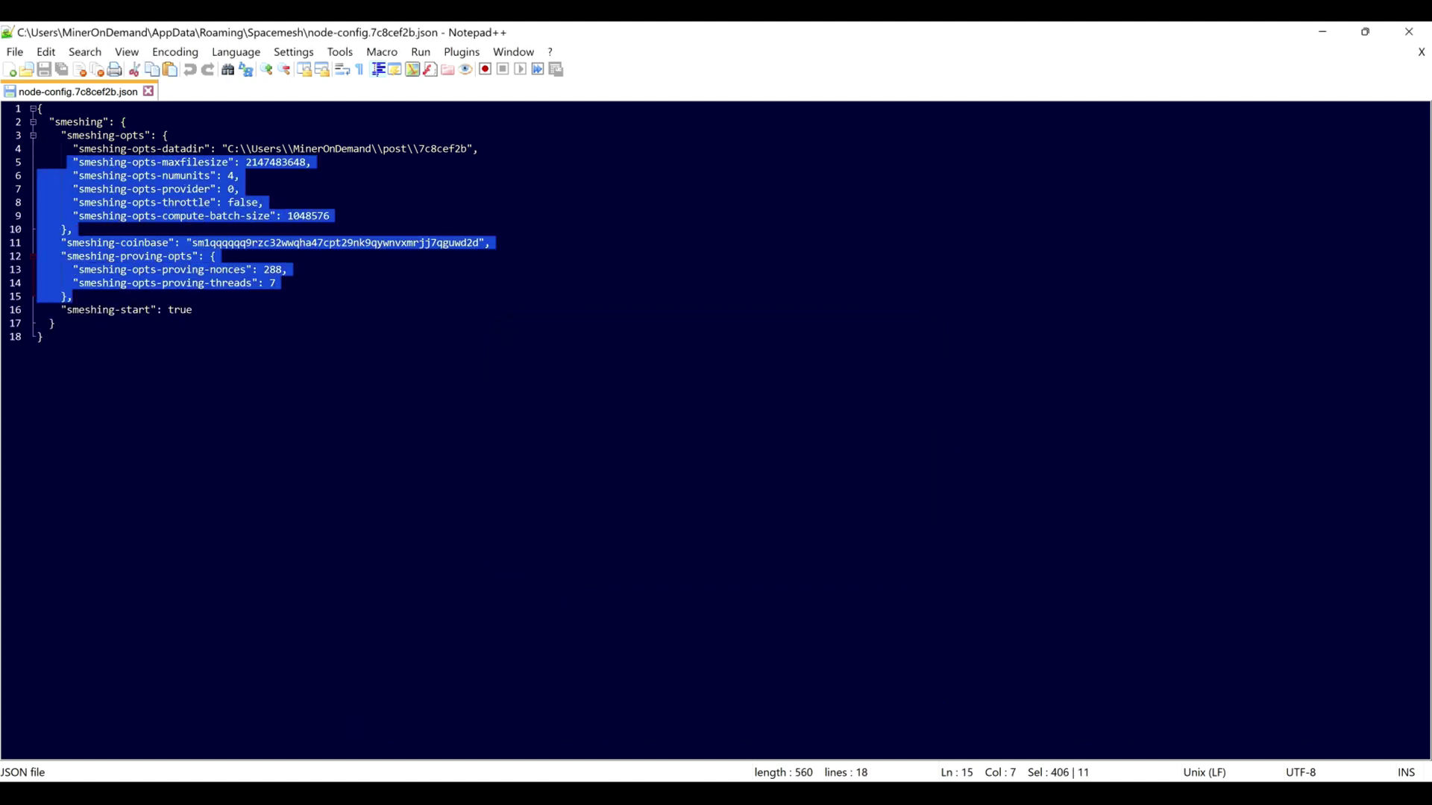
click(228, 244)
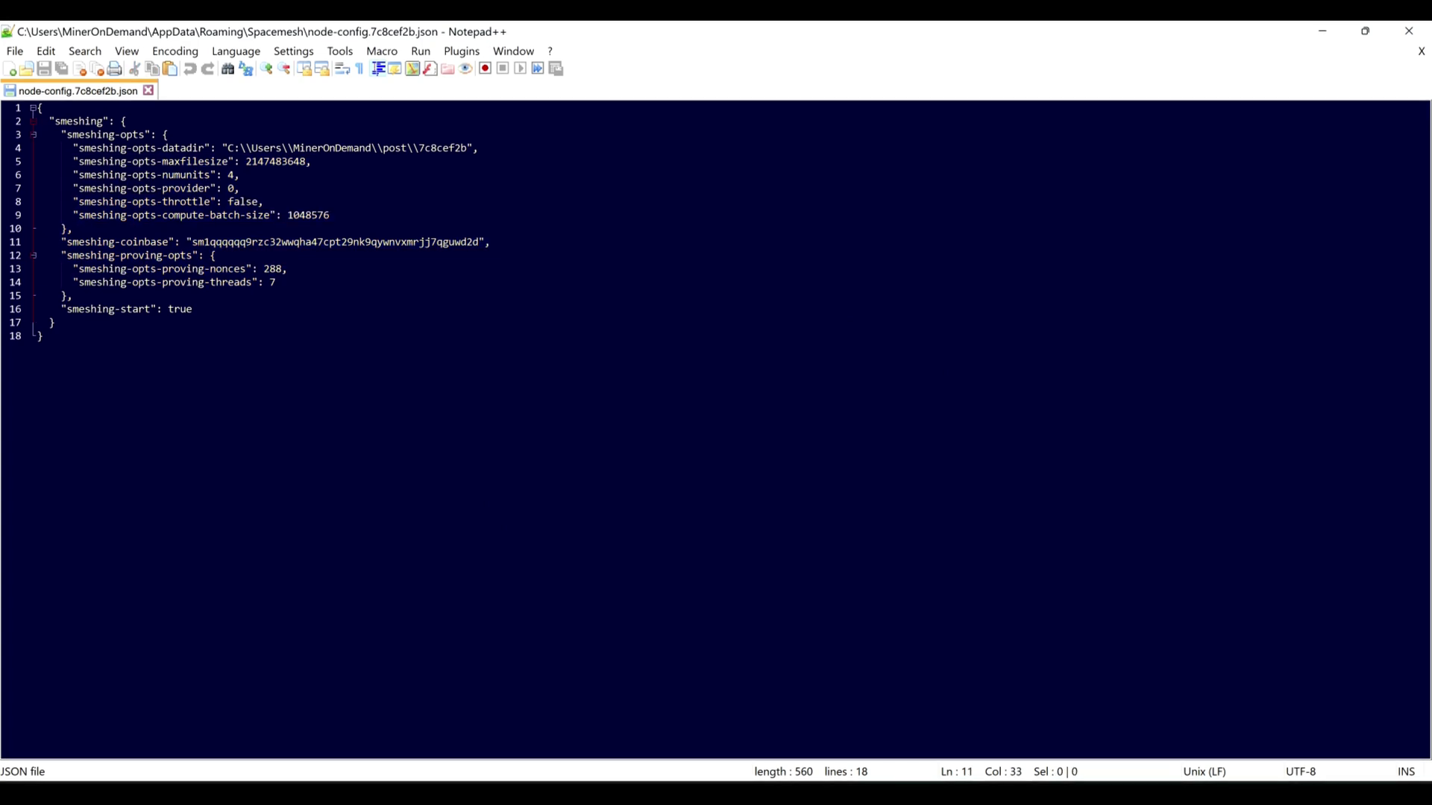
drag(240, 148, 388, 148)
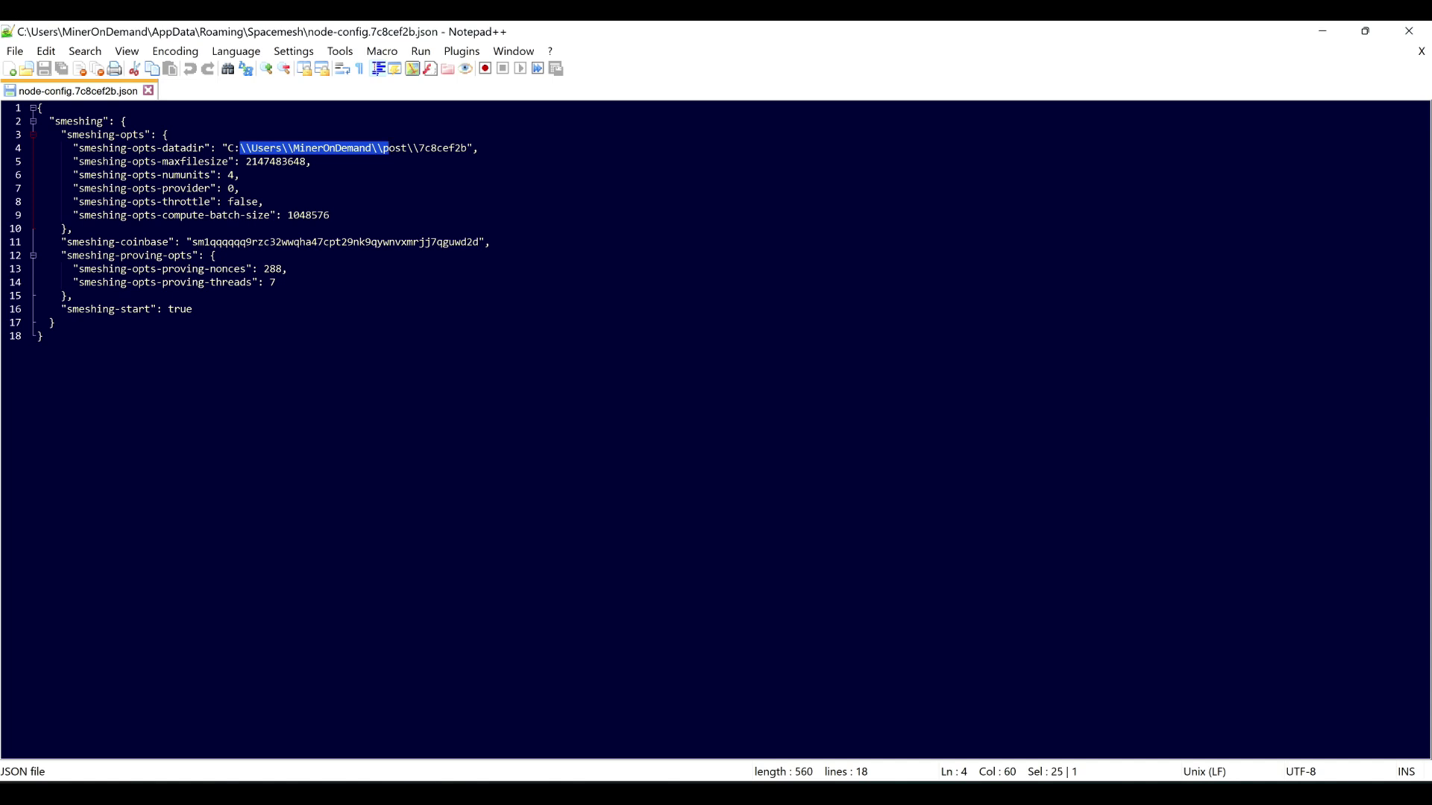
Bring up the node5 folder window with its E:\node5 path ready to copy
mouse_move(699, 669)
click(588, 636)
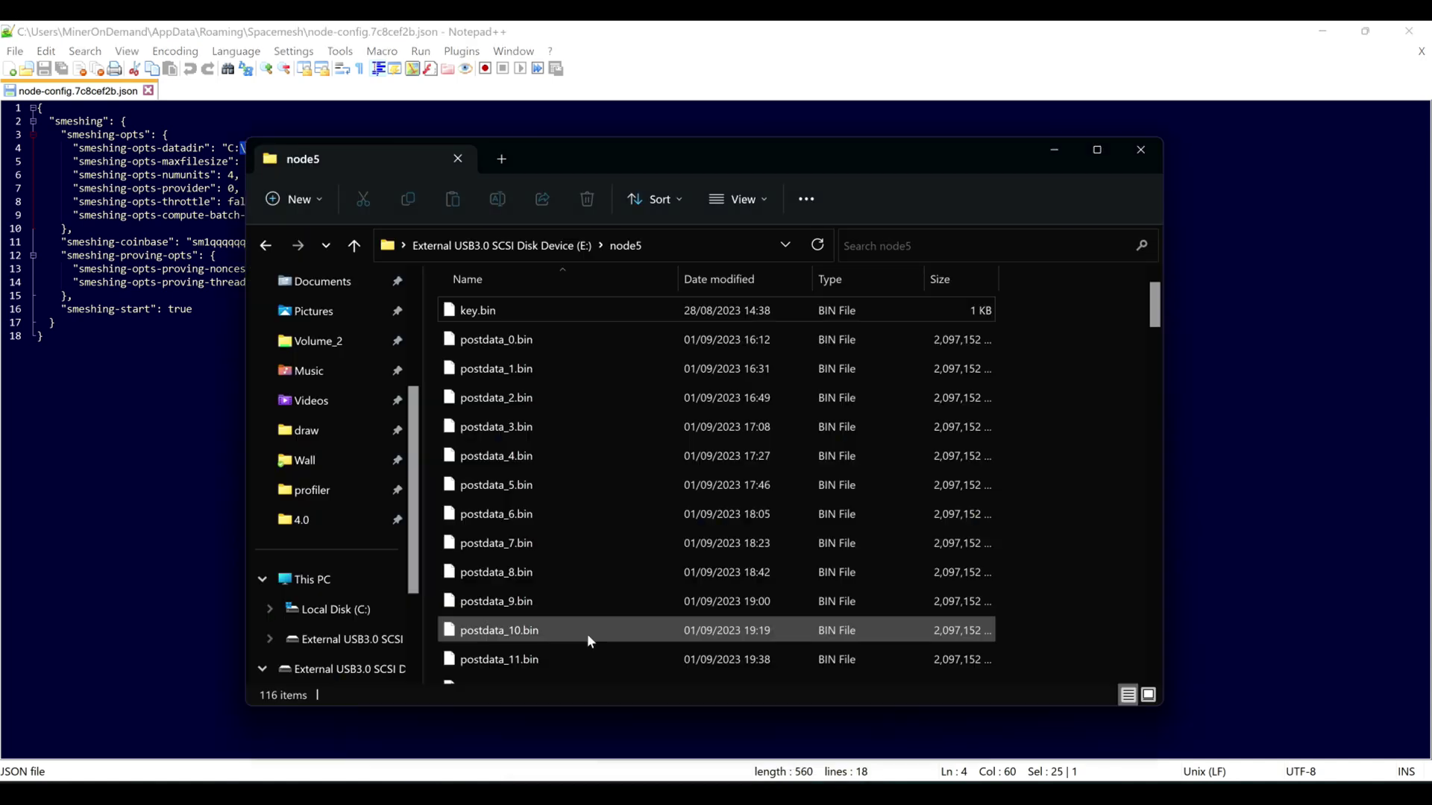
click(724, 255)
key(ctrl+c)
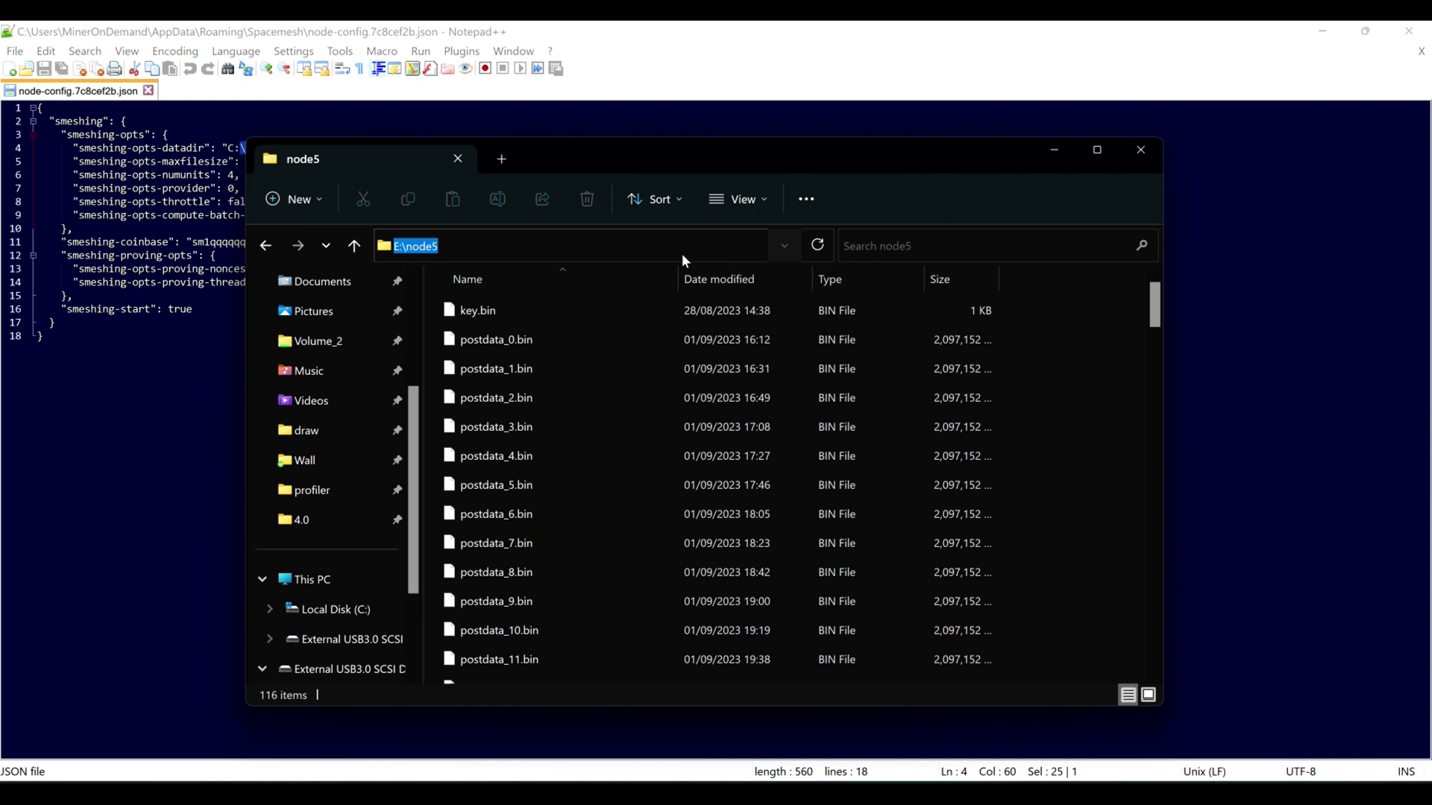
Replace the datadir value on line 4 with the pasted E:\node5 path
click(44, 337)
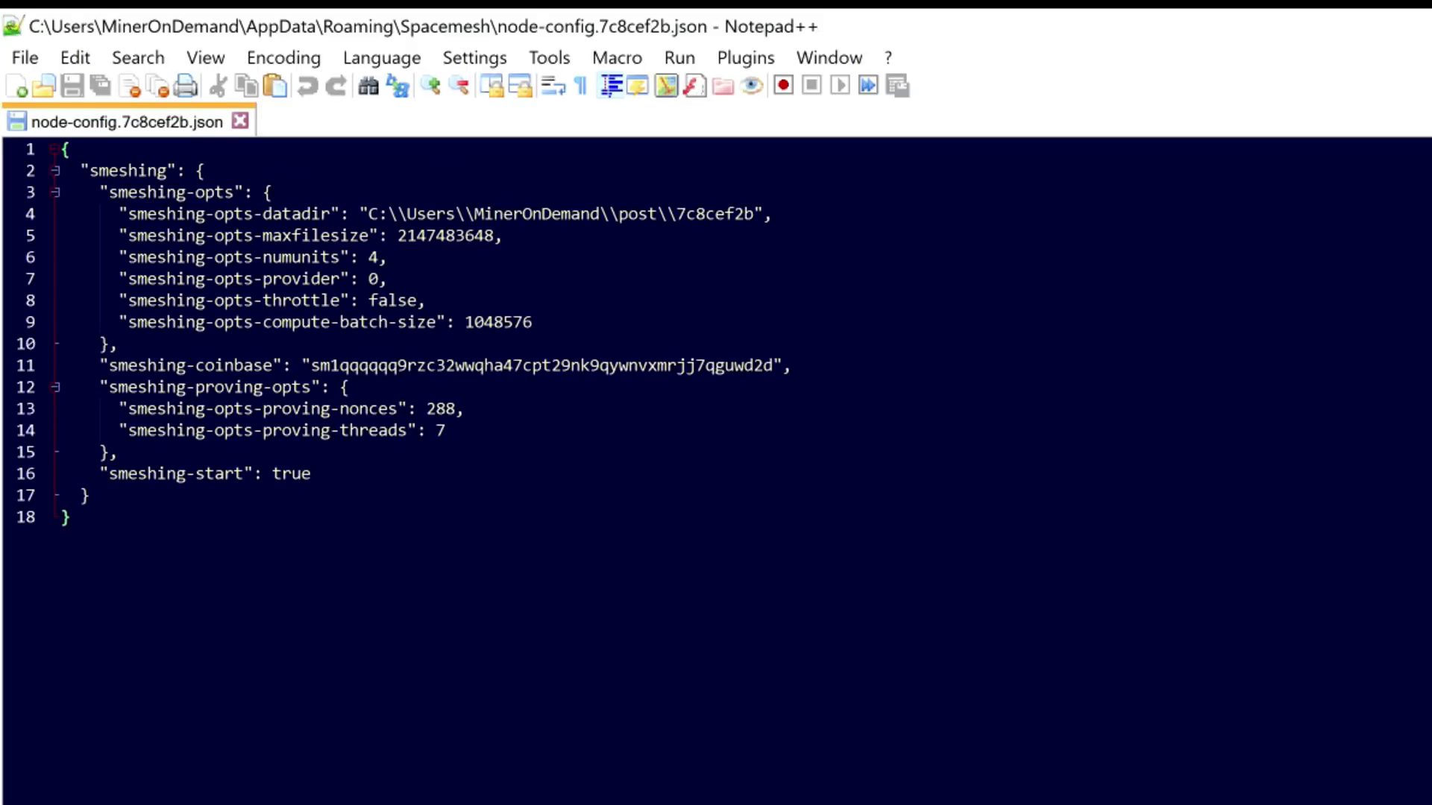
drag(368, 214, 754, 214)
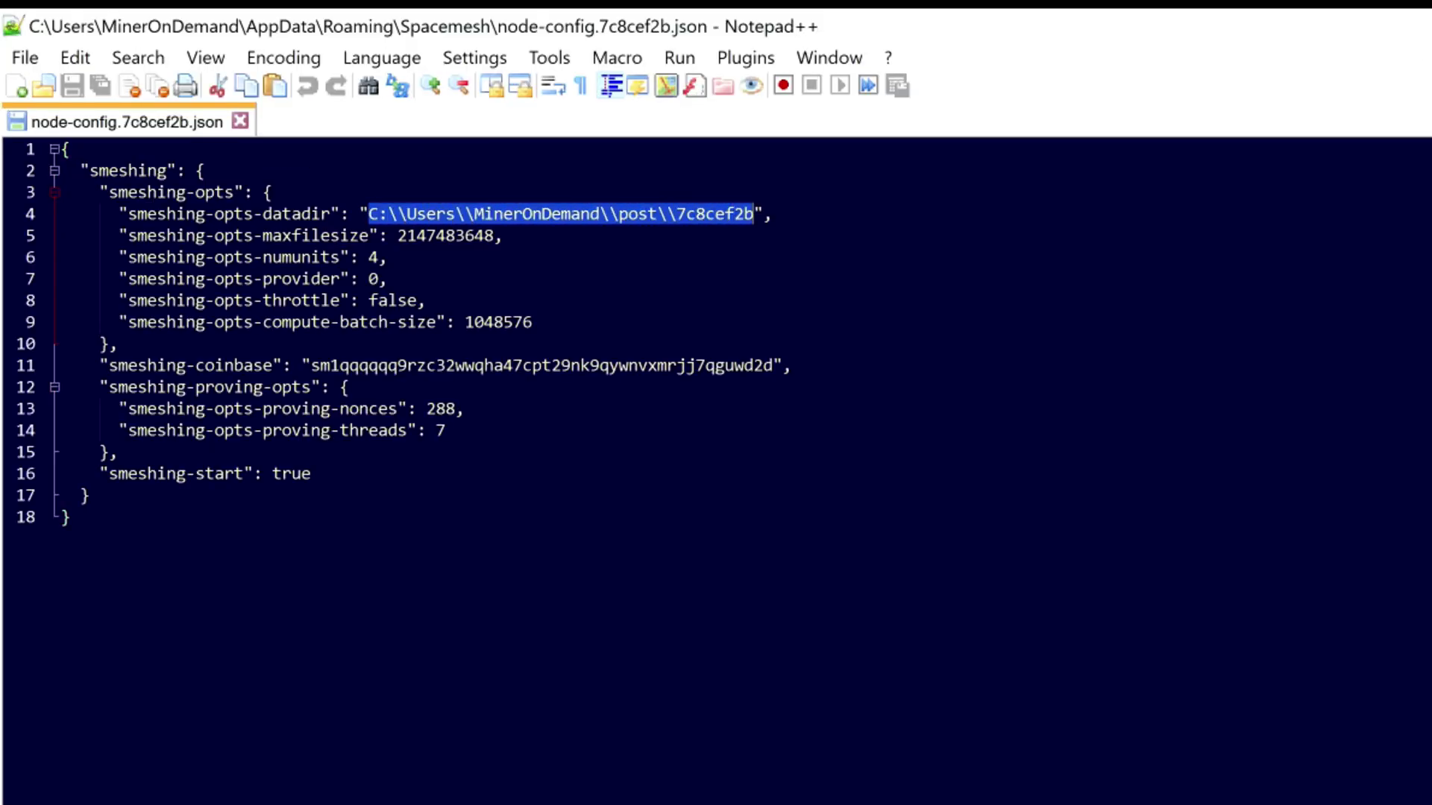
key(ctrl+v)
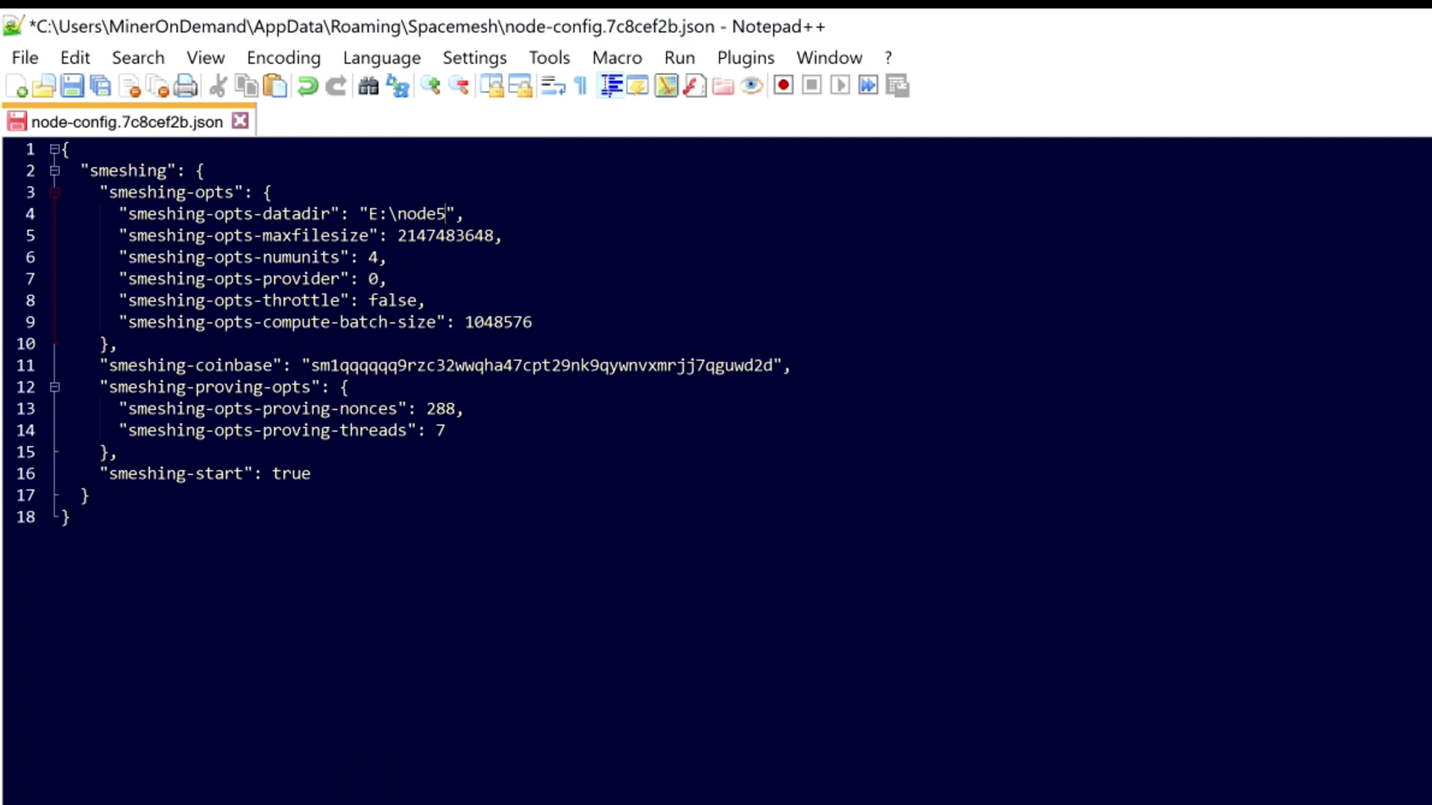
drag(427, 236, 495, 236)
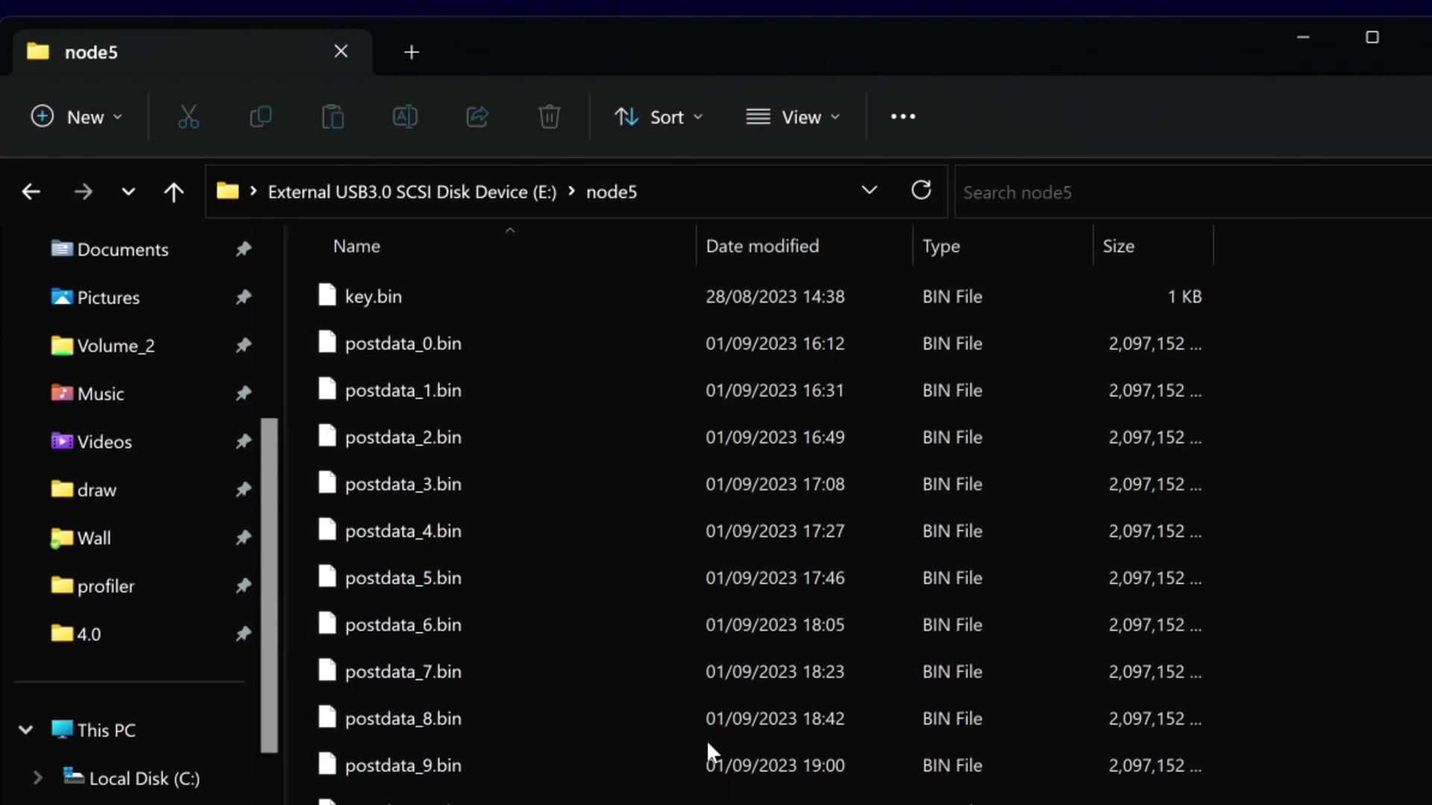
click(1151, 495)
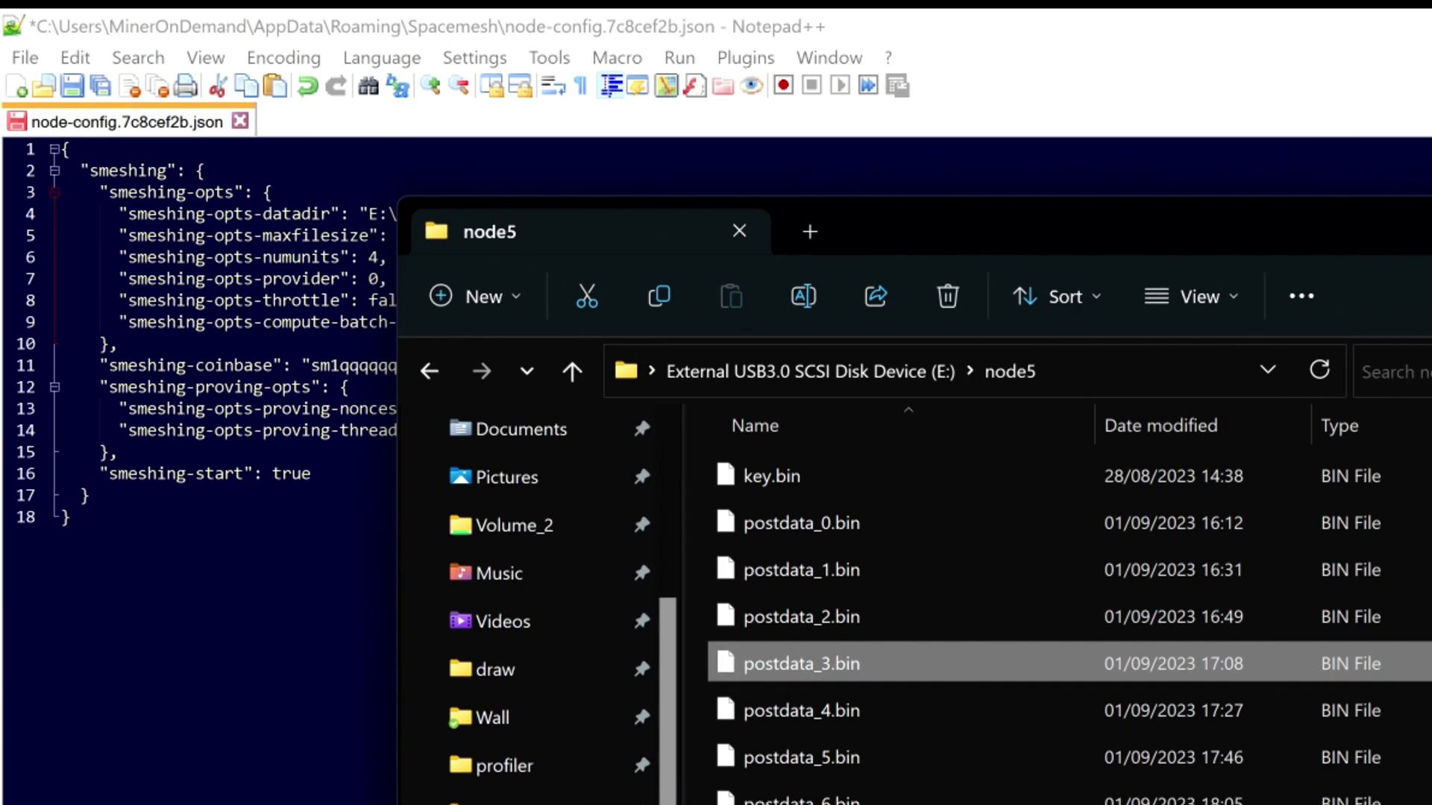
click(333, 278)
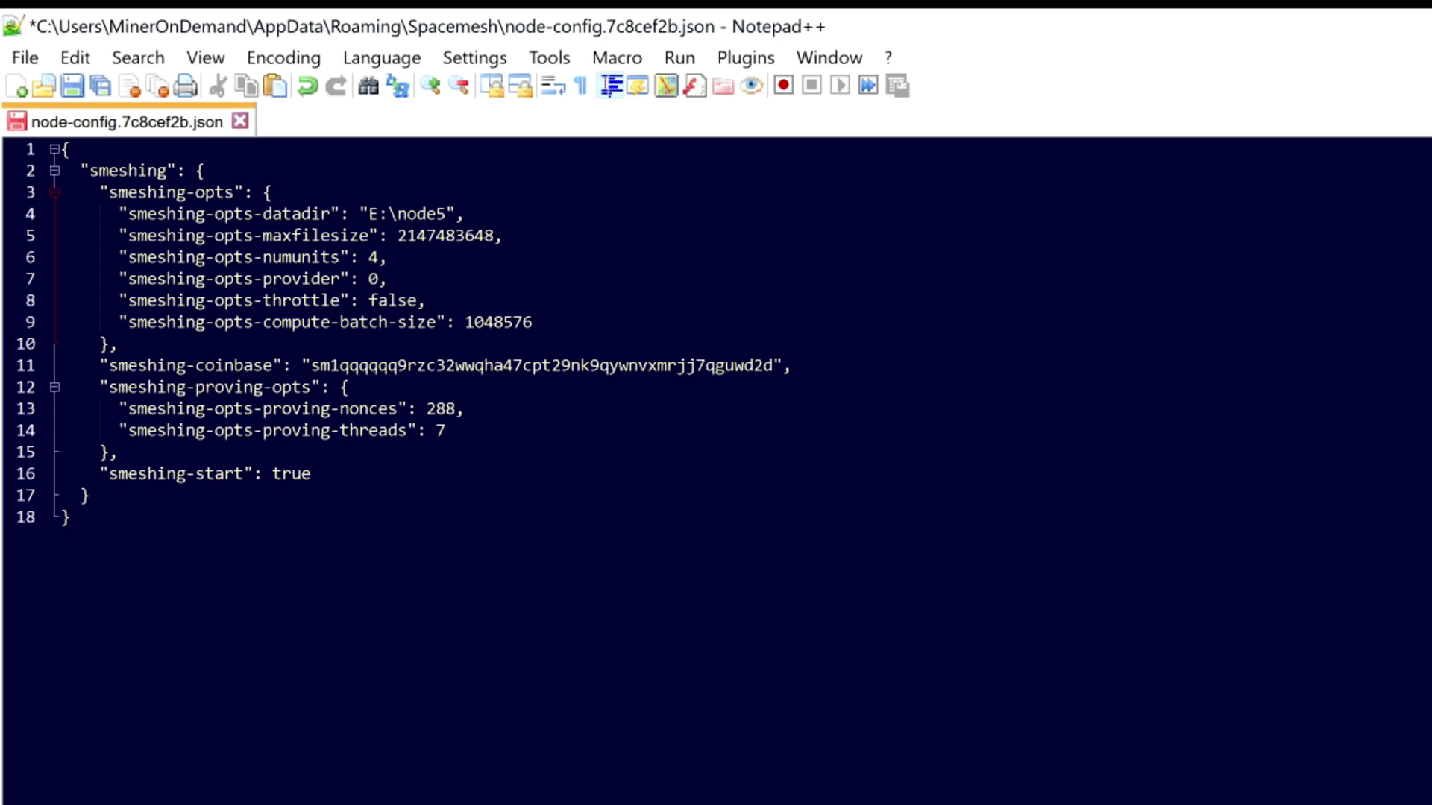
Change the proving threads from 7 to 3 and save the config
click(445, 430)
key(BackSpace)
text(3)
key(ctrl+s)
Escape the datadir path as E:\\node5 and save again
click(397, 214)
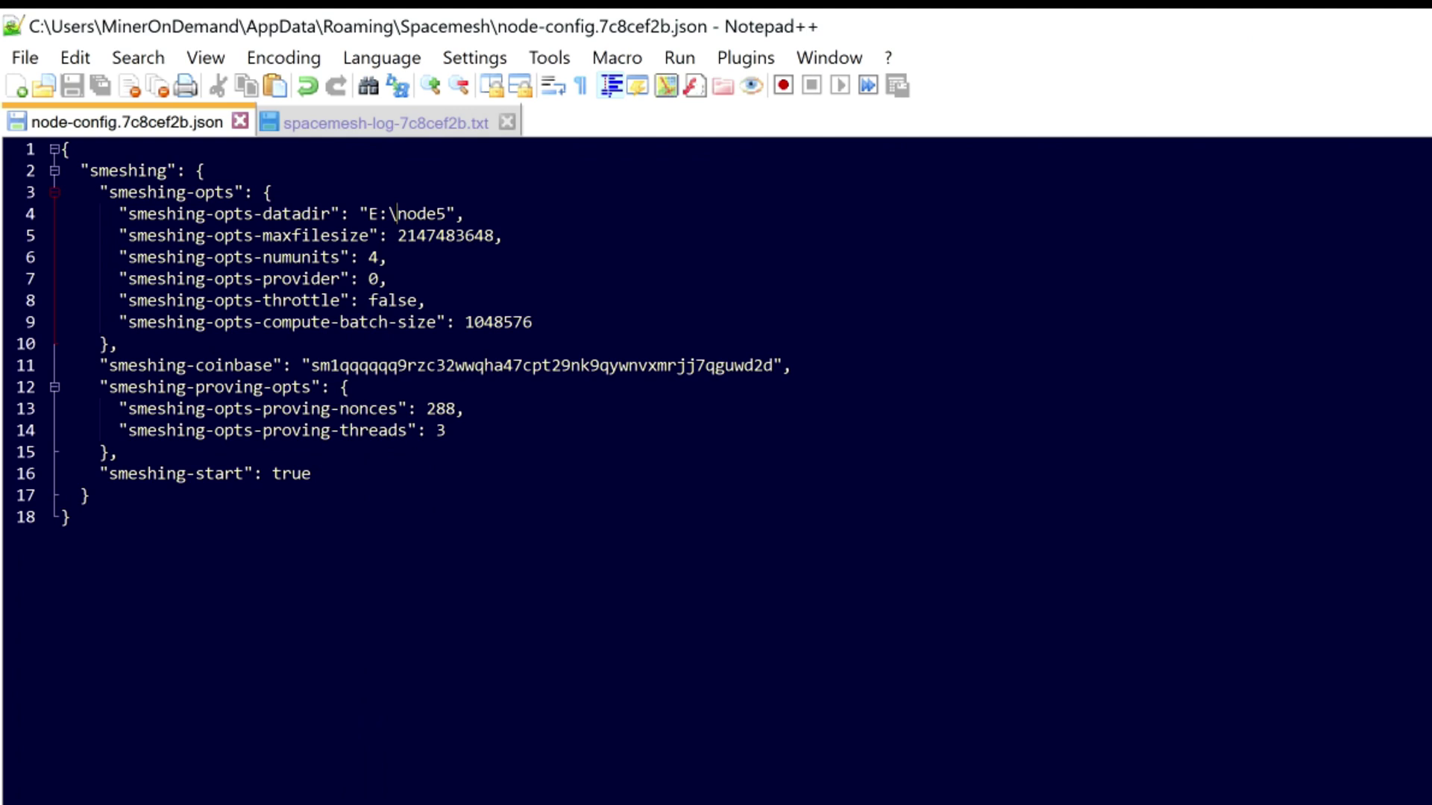
text(\)
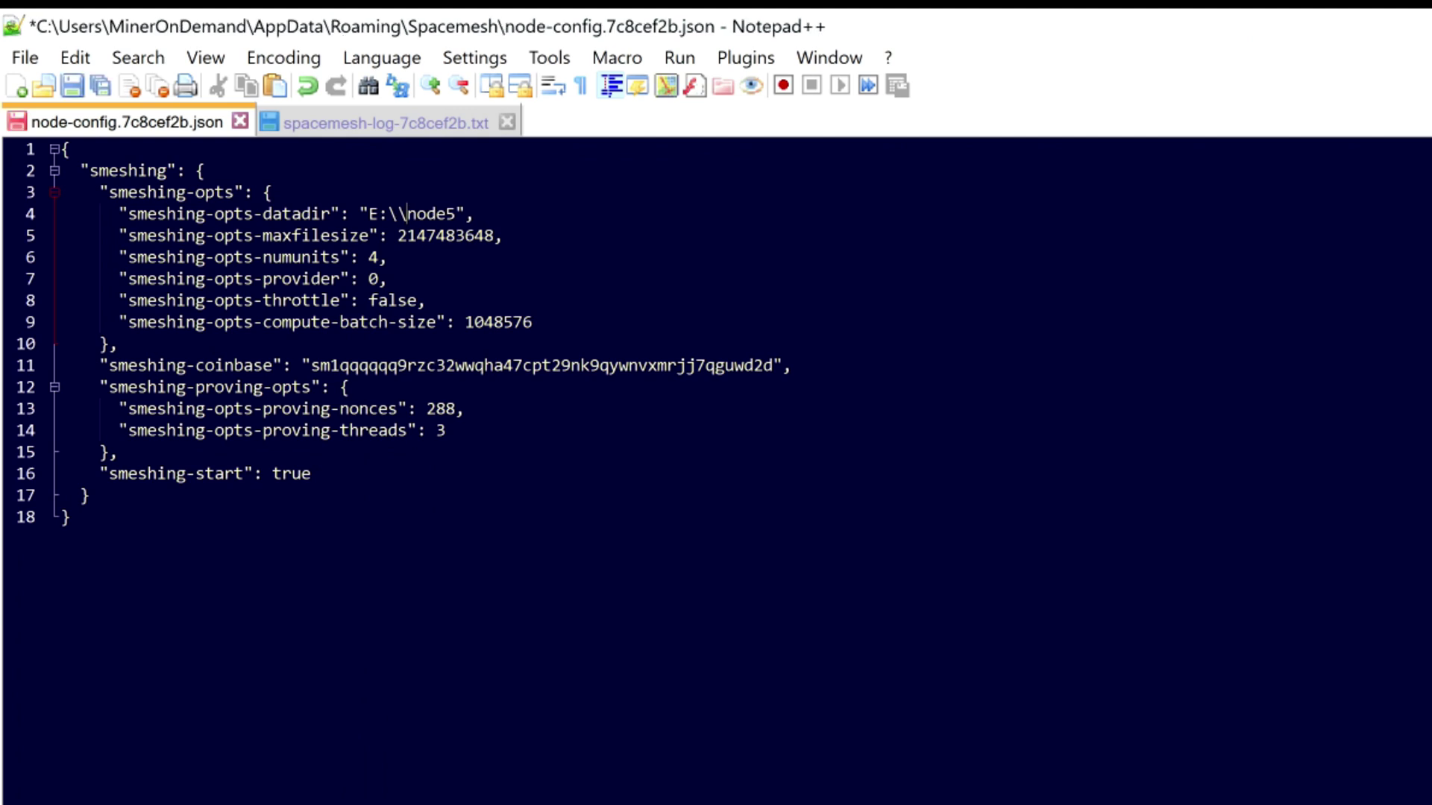
key(ctrl+s)
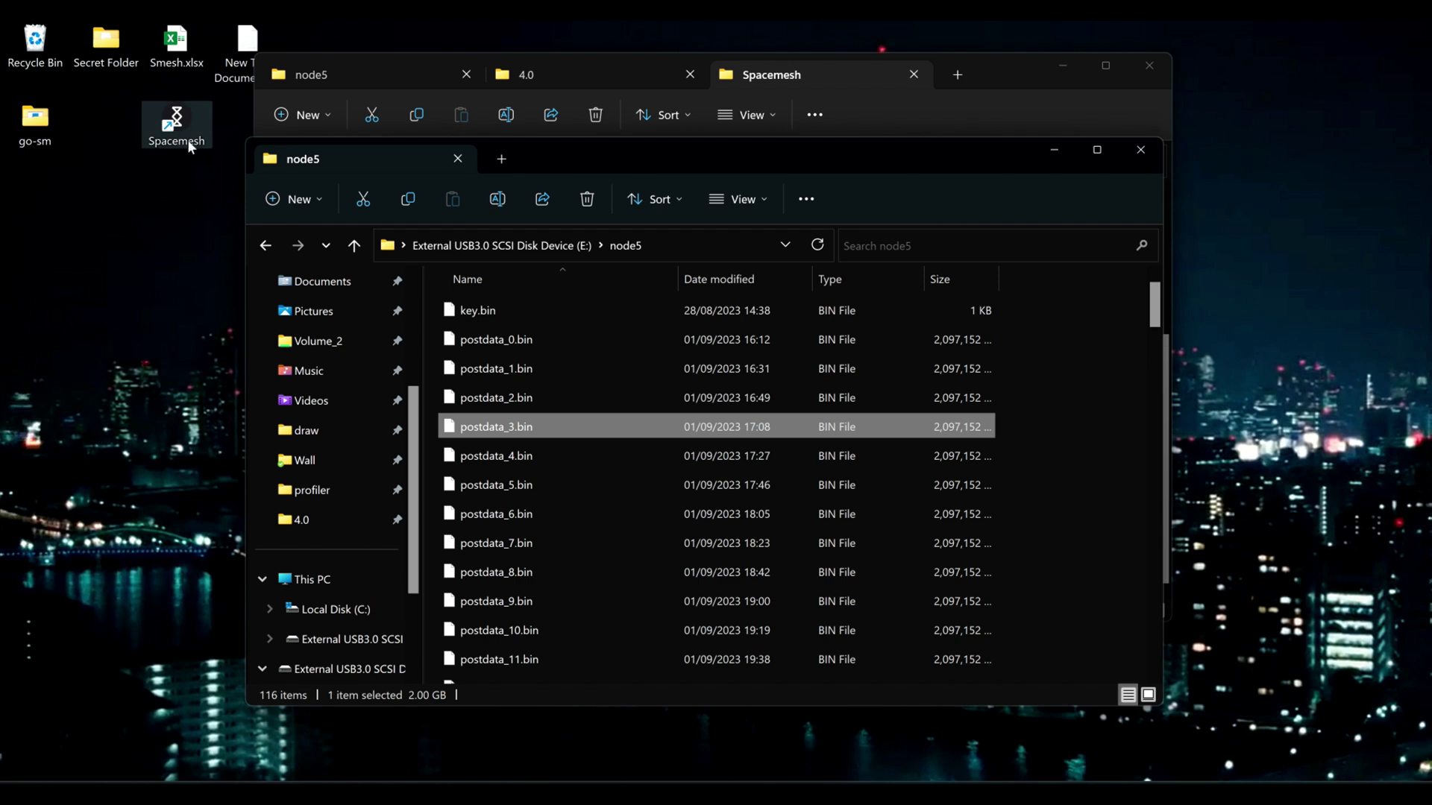
Relaunch Spacemesh and unlock the test wallet with its password
click(186, 141)
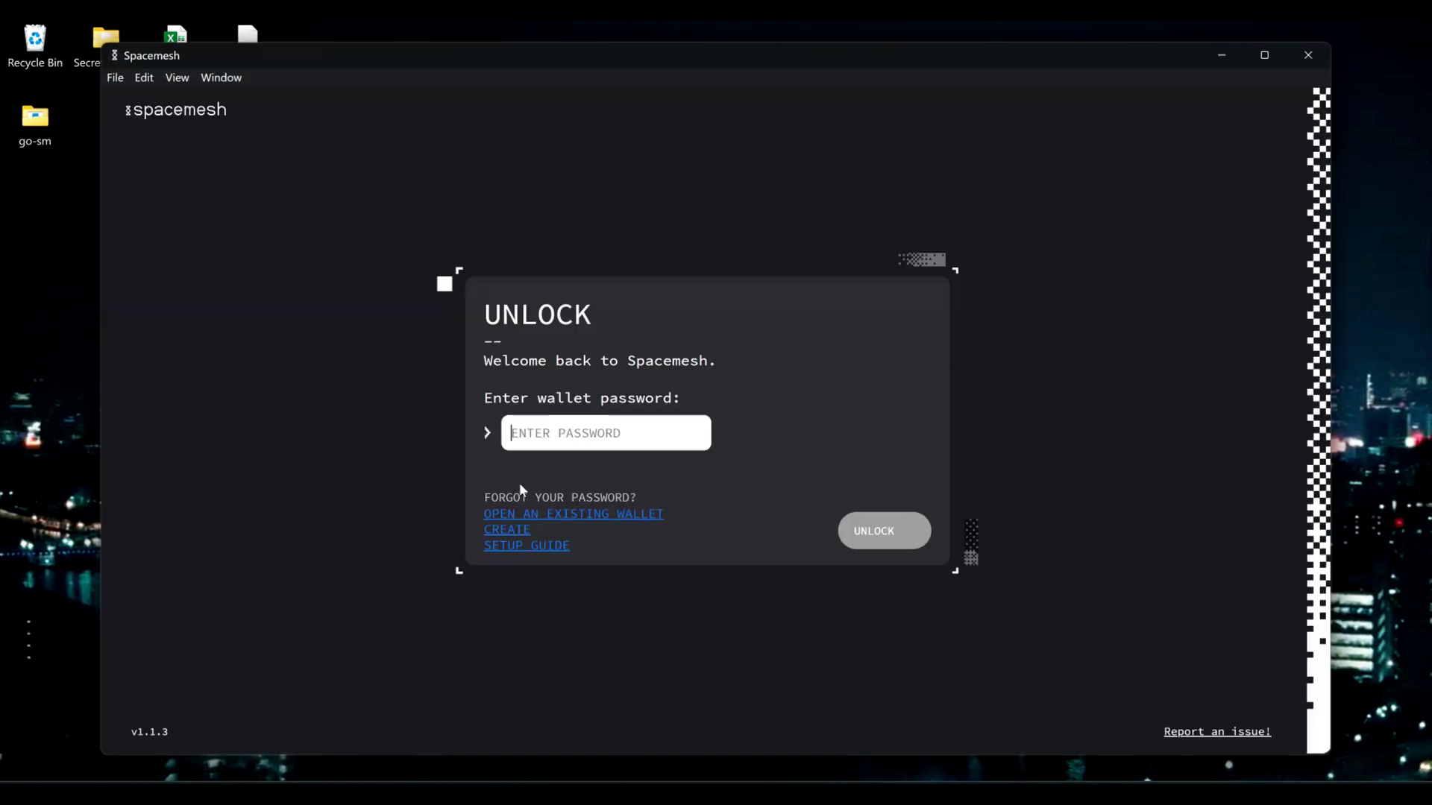
text(****)
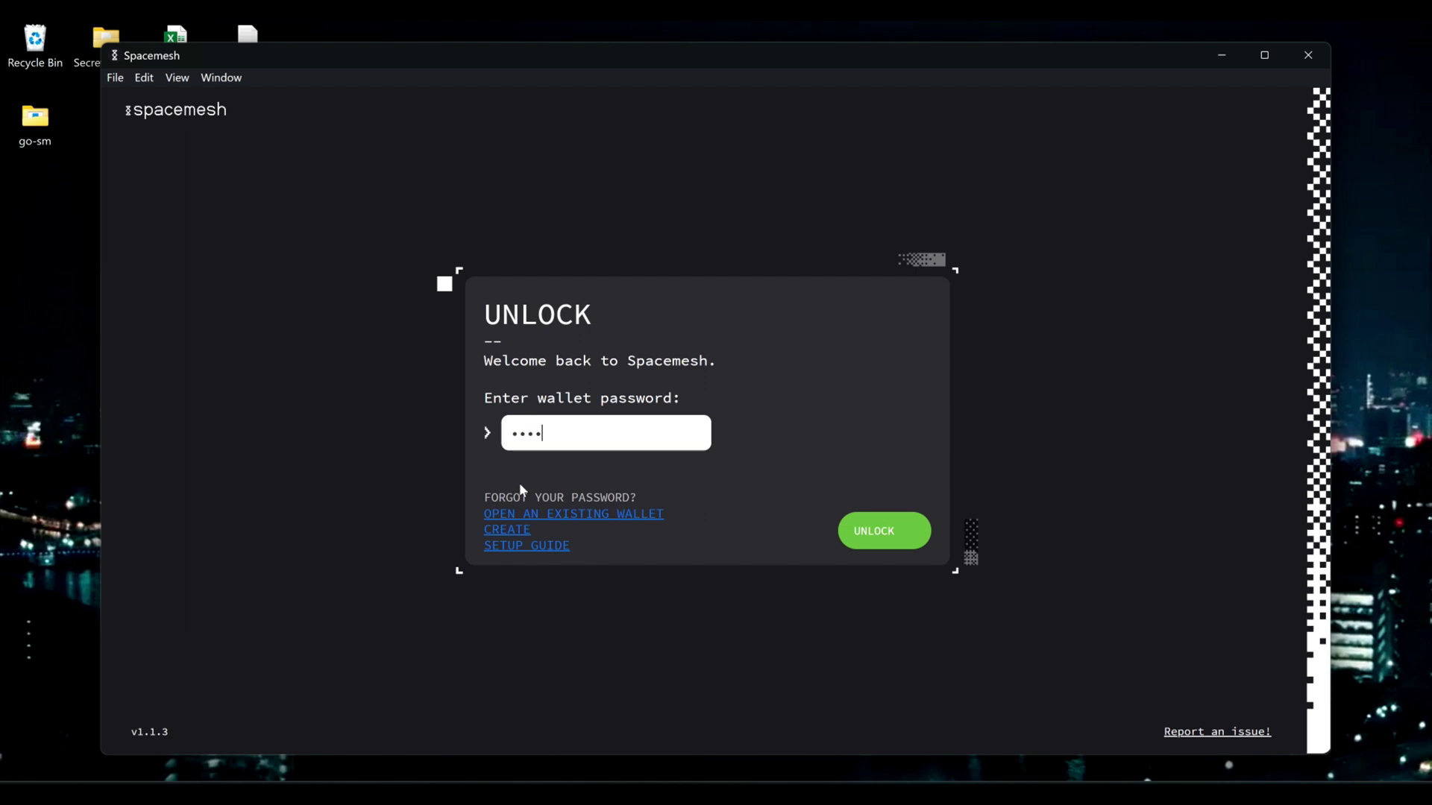
text(*******)
key(Return)
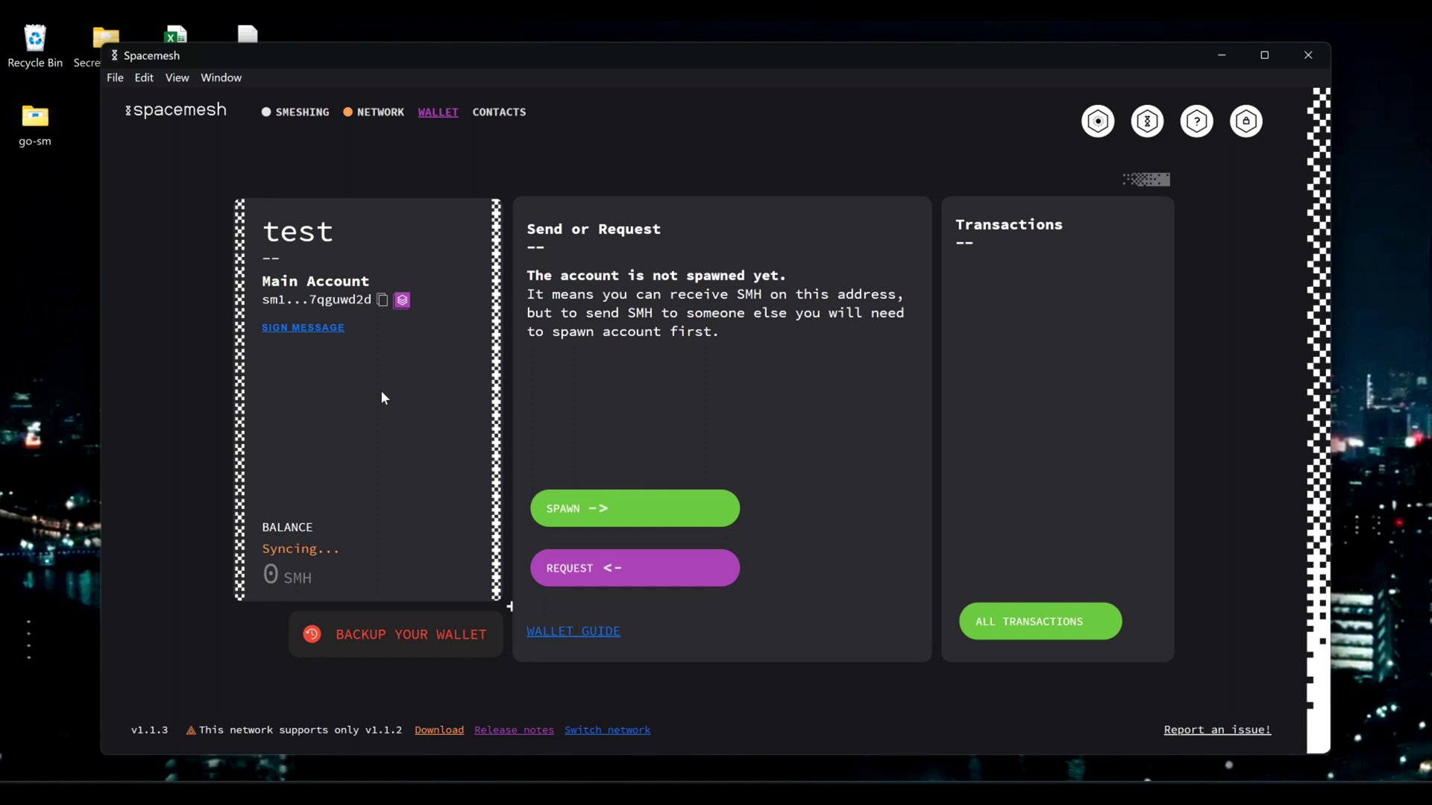
Open the Network page showing the node at 98% sync with 58 neighbors
click(380, 114)
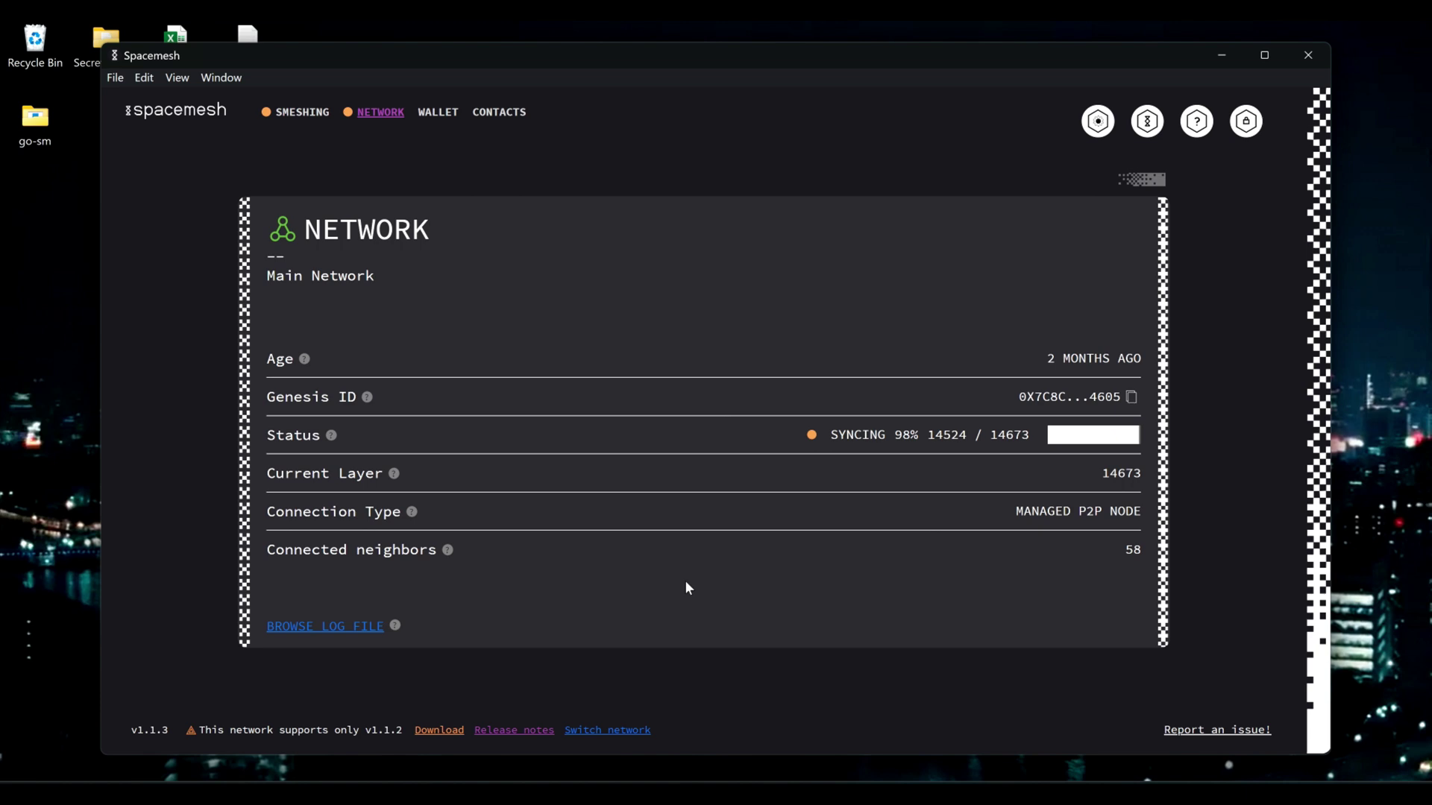
click(302, 113)
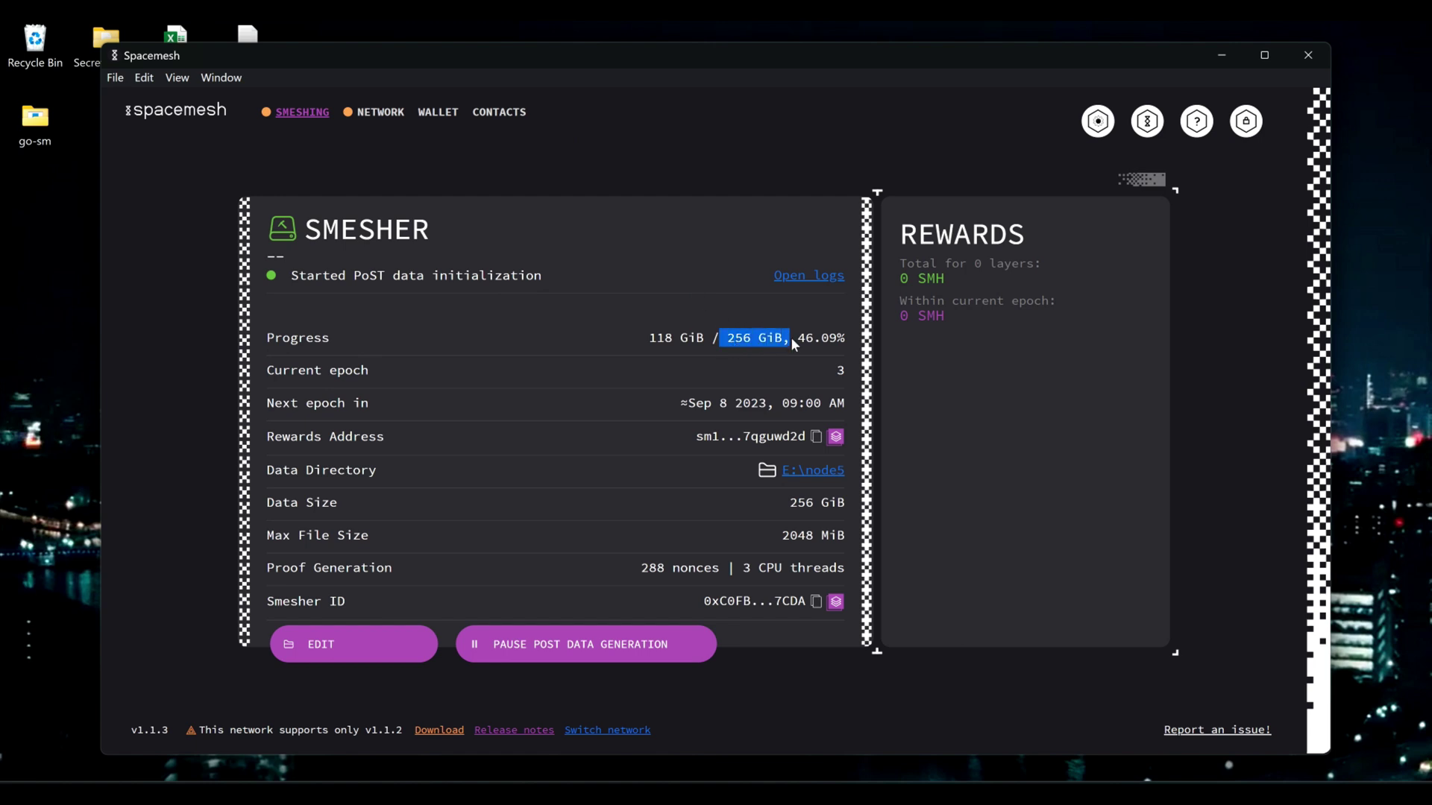
drag(649, 338, 687, 343)
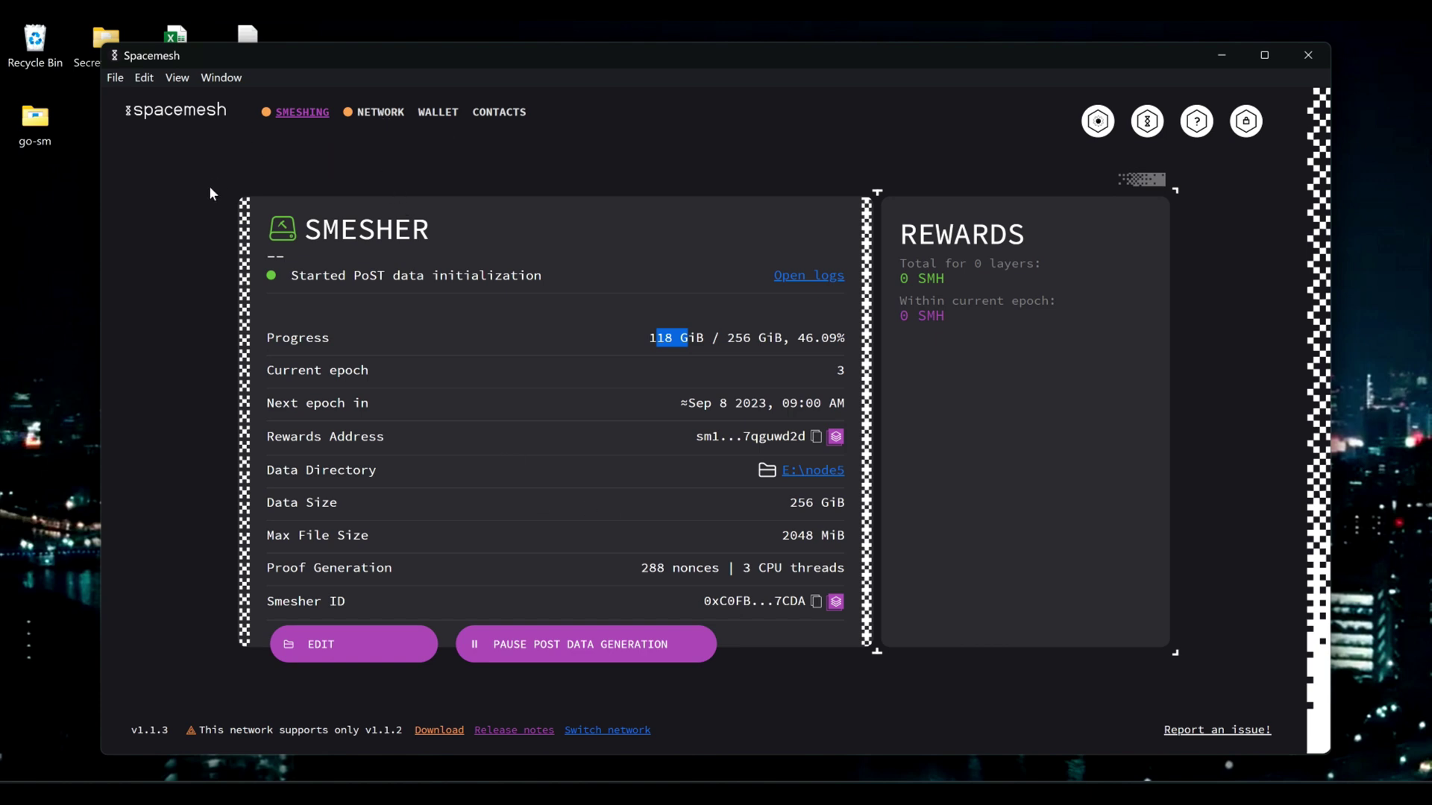
Browse to the Spacemesh AppData folder containing spacemesh-log-7c8cef2b.txt via BROWSE LOG FILE
click(381, 112)
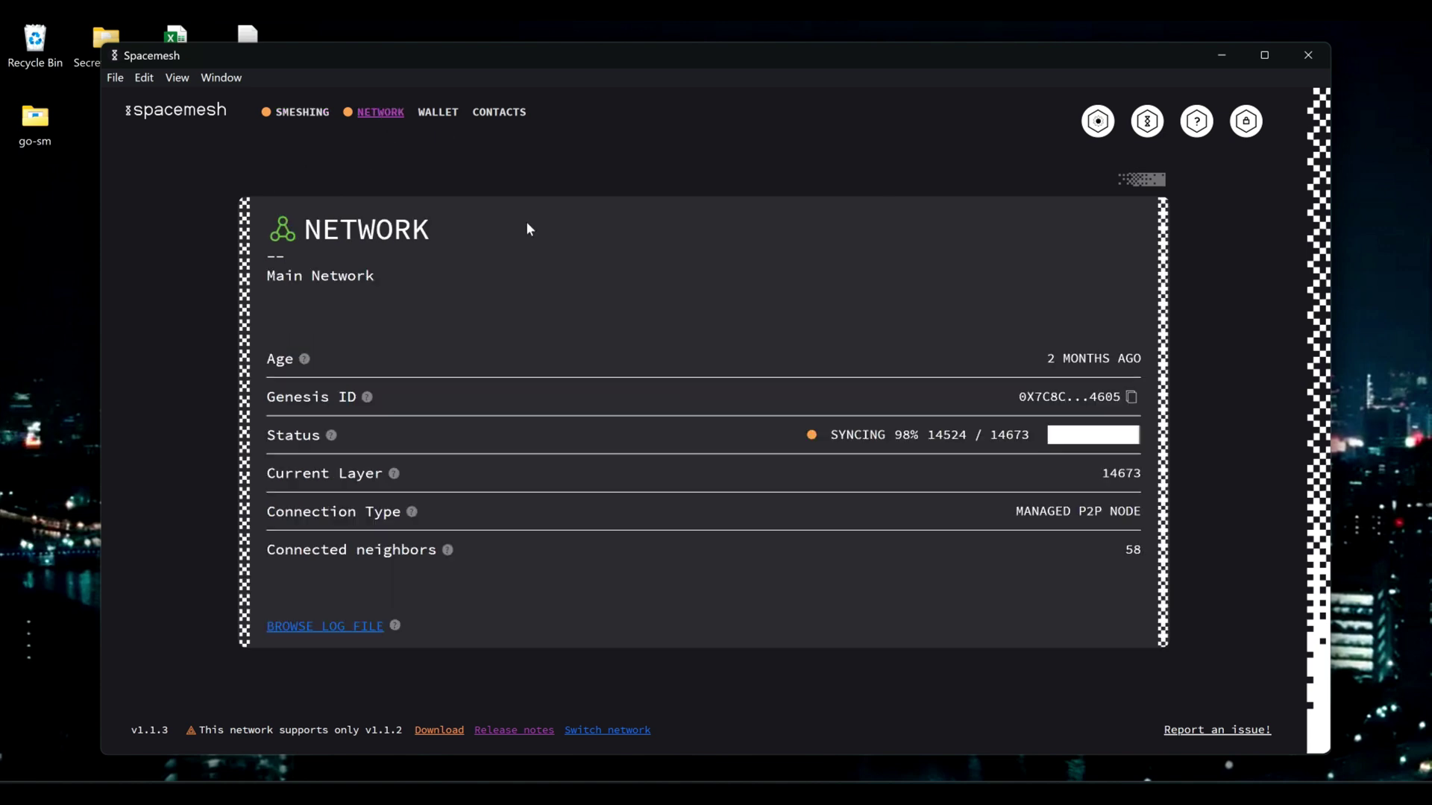
click(344, 628)
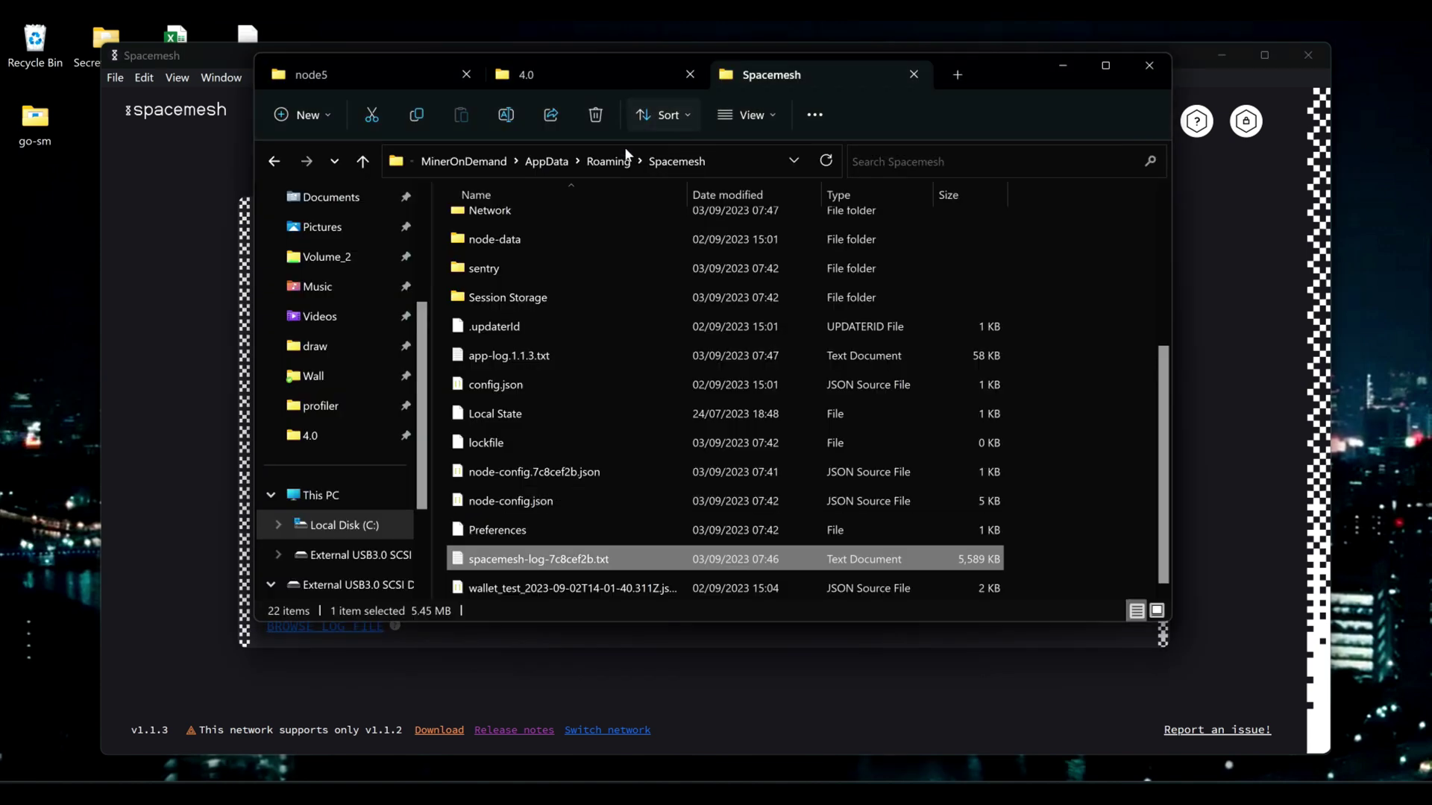
click(607, 162)
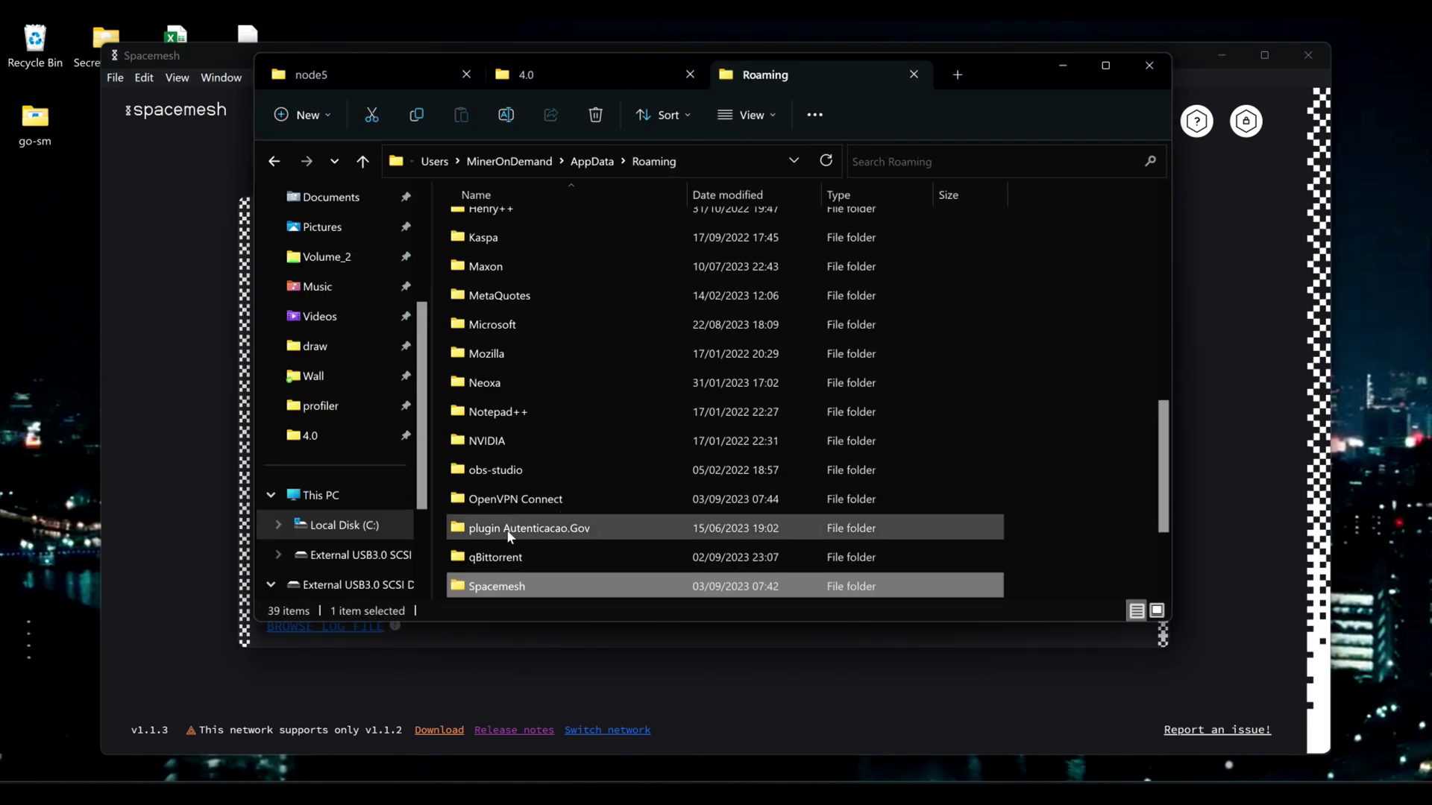
double_click(485, 586)
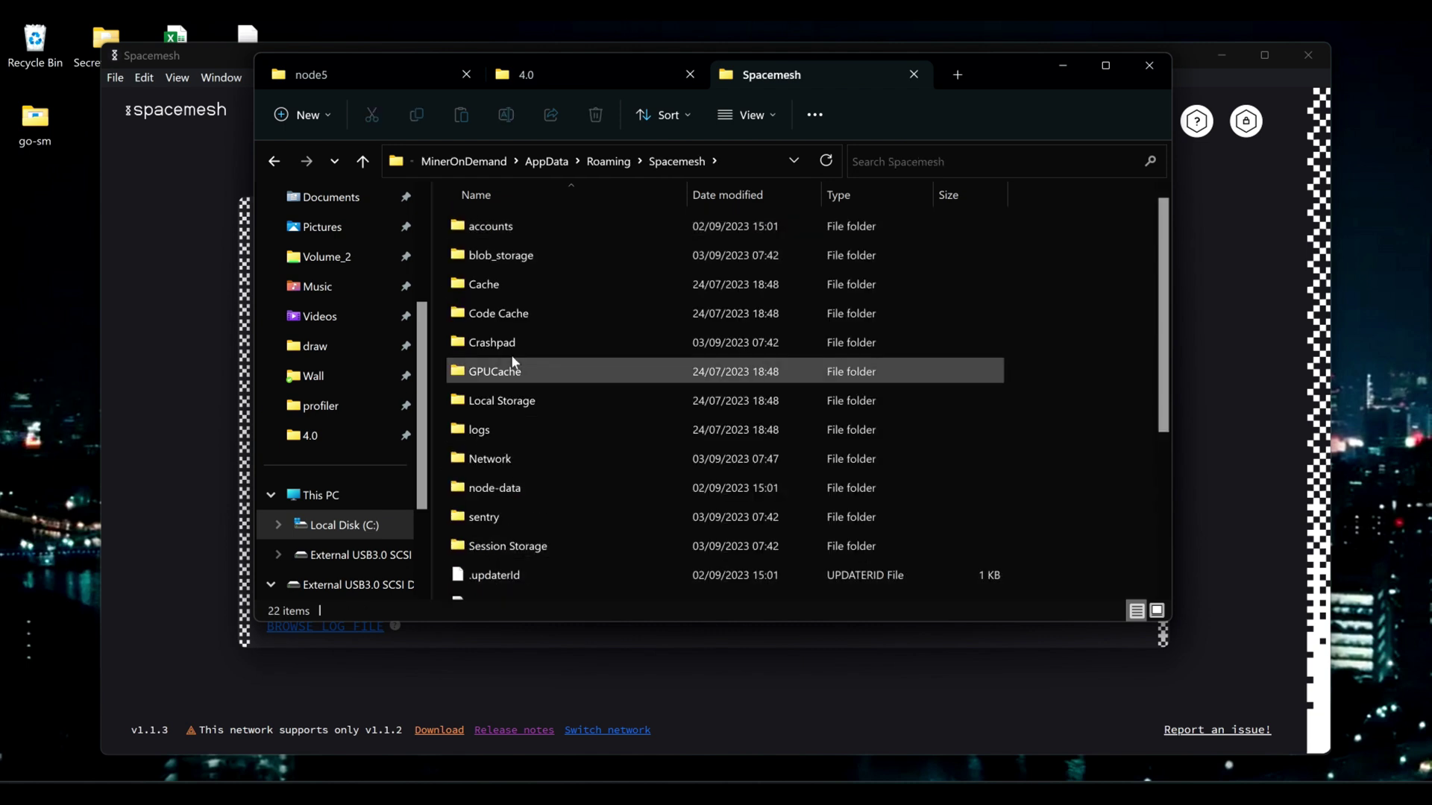
scroll(523, 340, down, 3)
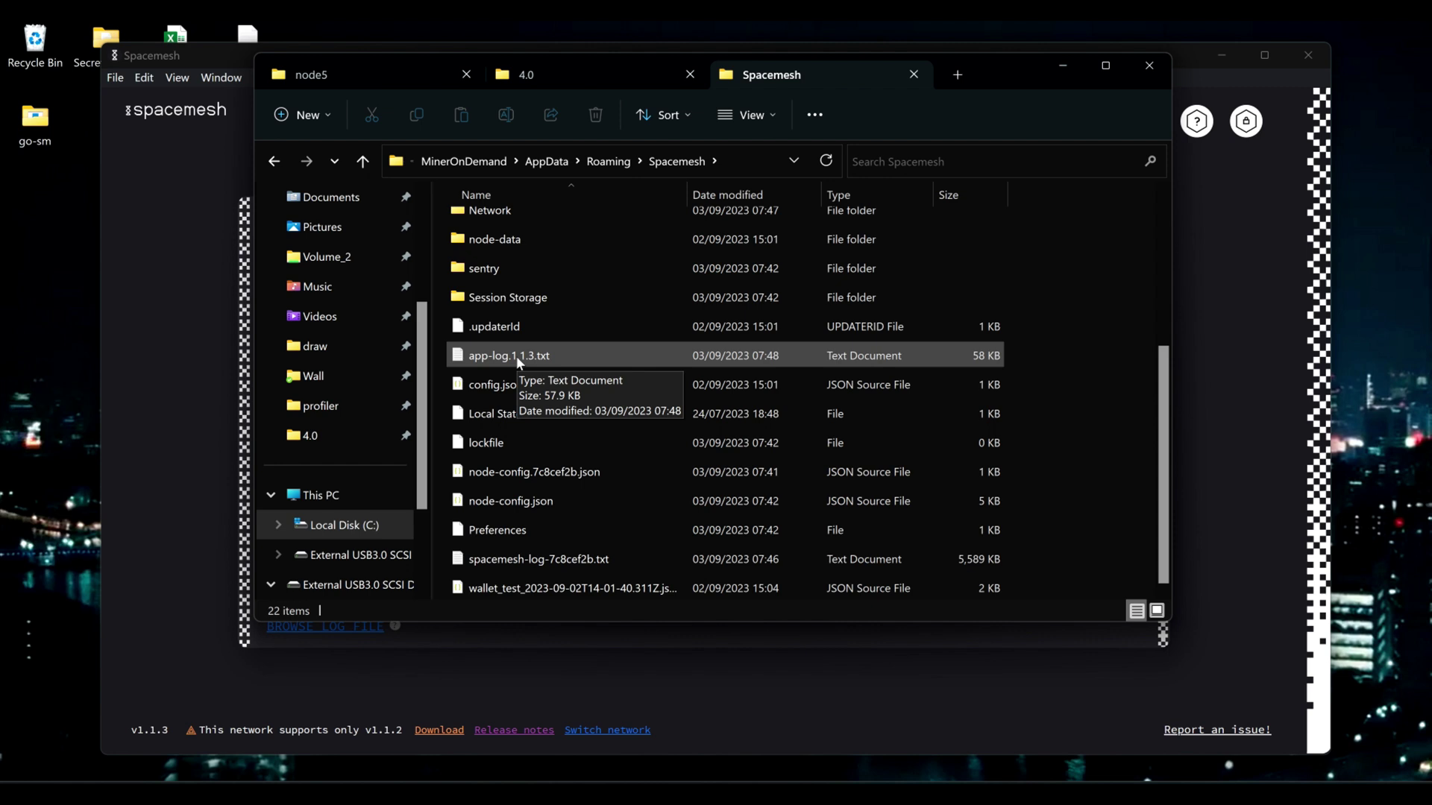
scroll(516, 356, up, 3)
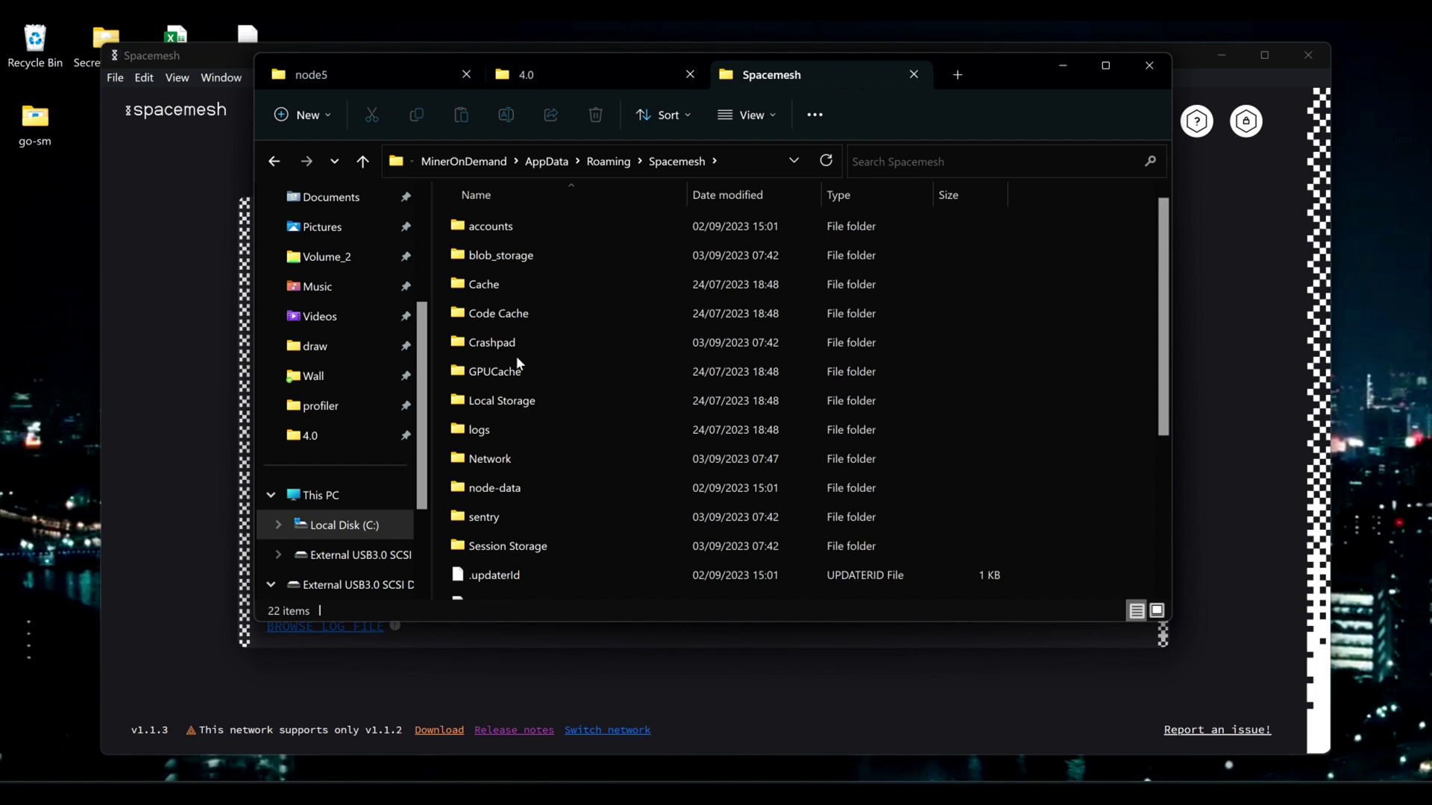
click(203, 410)
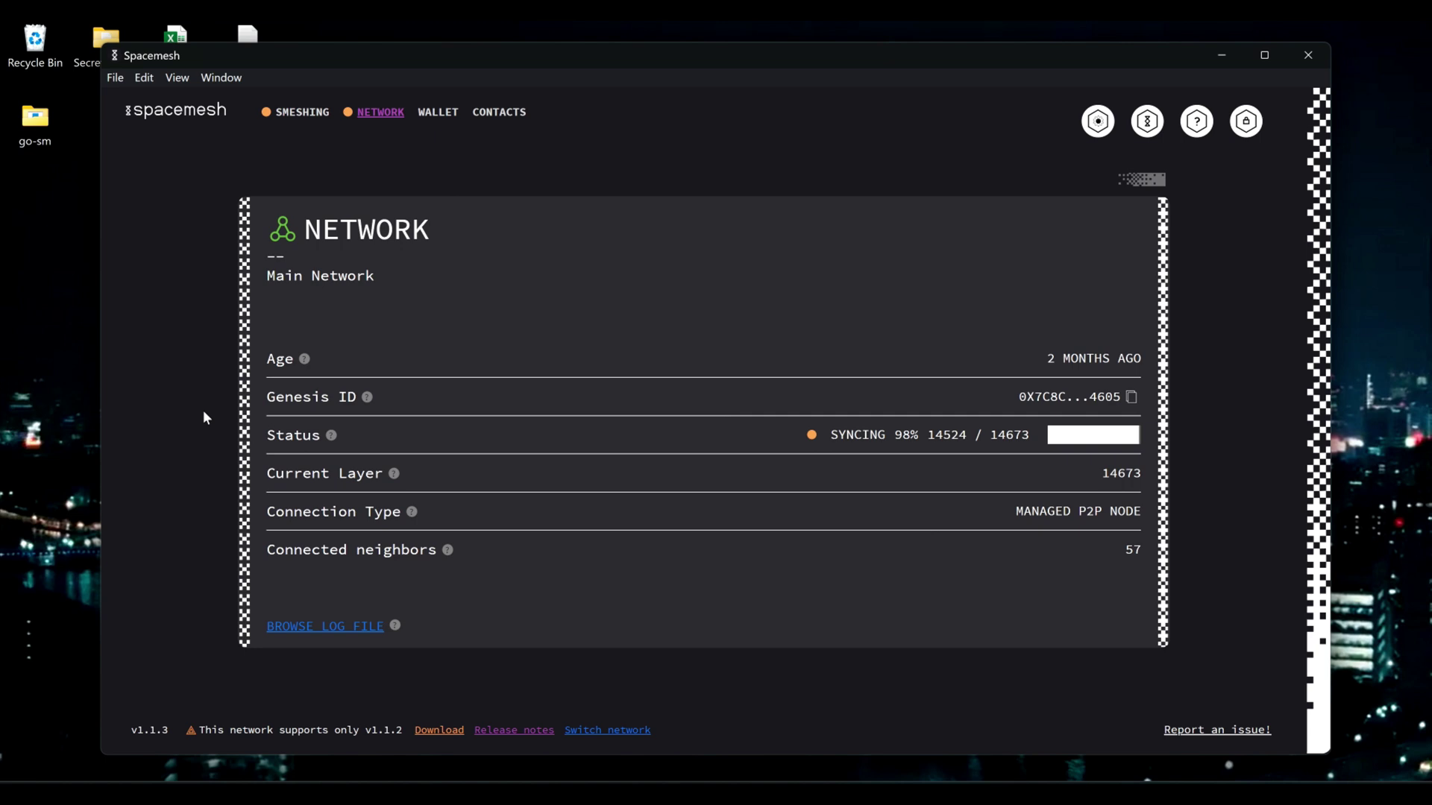
click(325, 626)
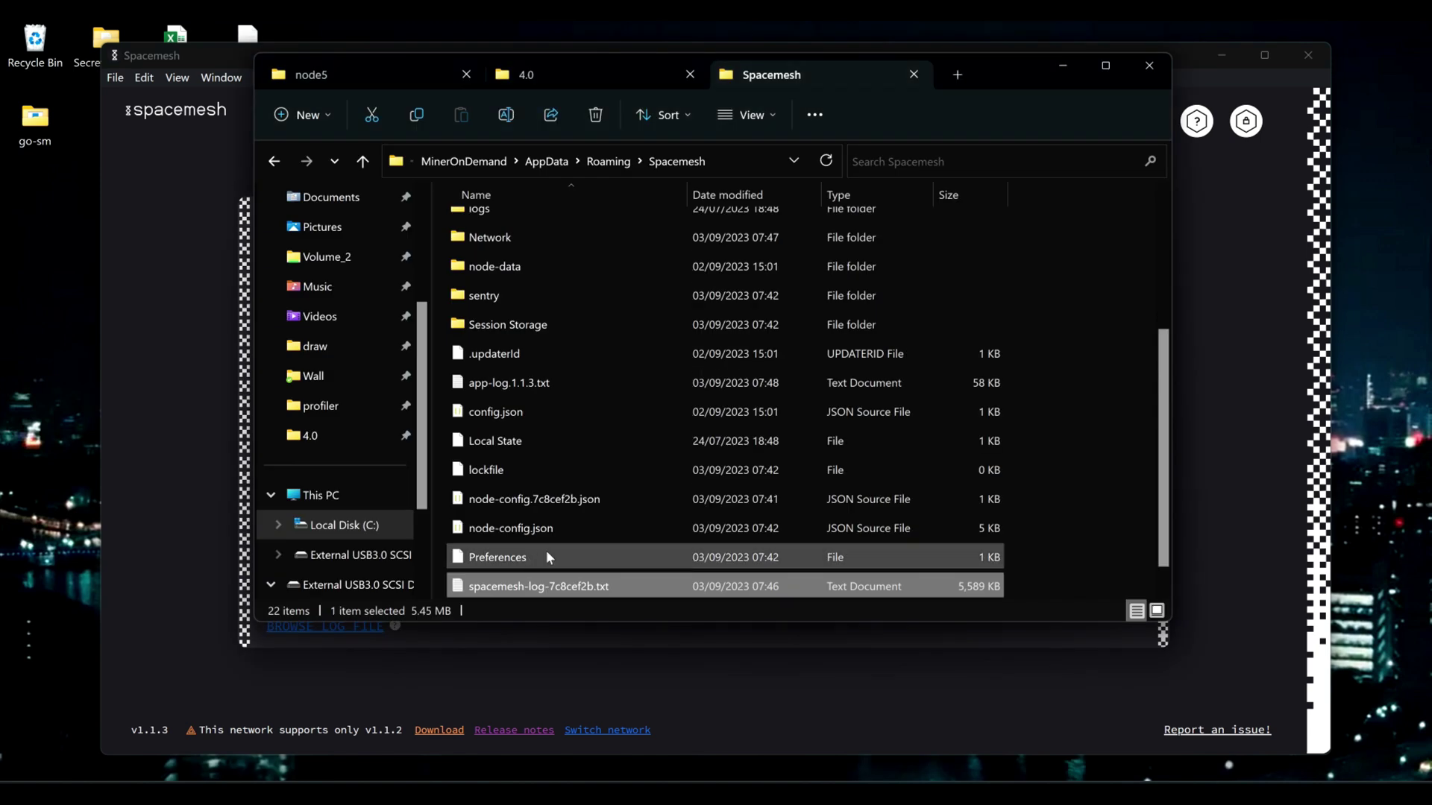
Reload spacemesh-log-7c8cef2b.txt in Notepad++ and highlight the 'Loaded existing identity' public key
double_click(527, 589)
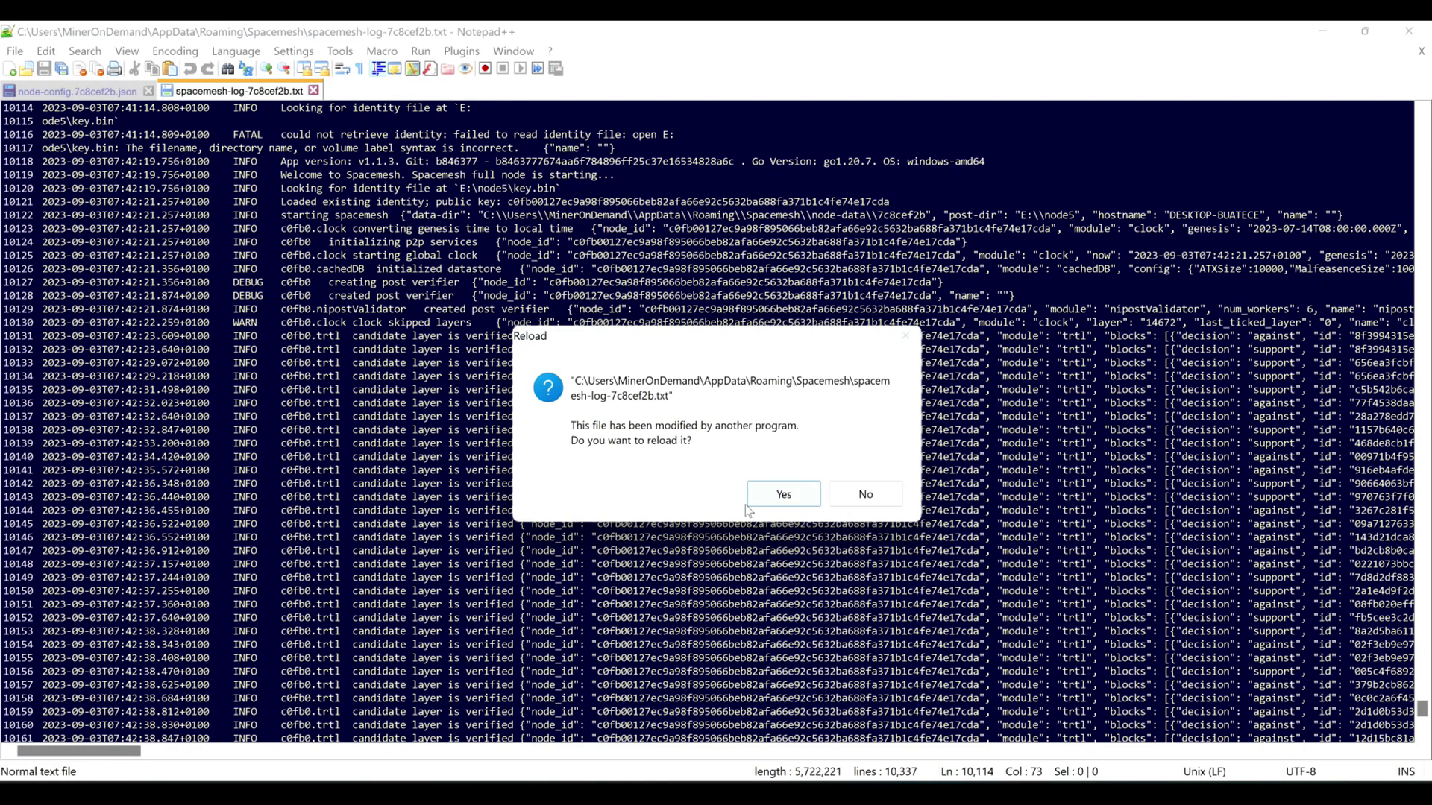
click(779, 494)
scroll(716, 422, up, 1)
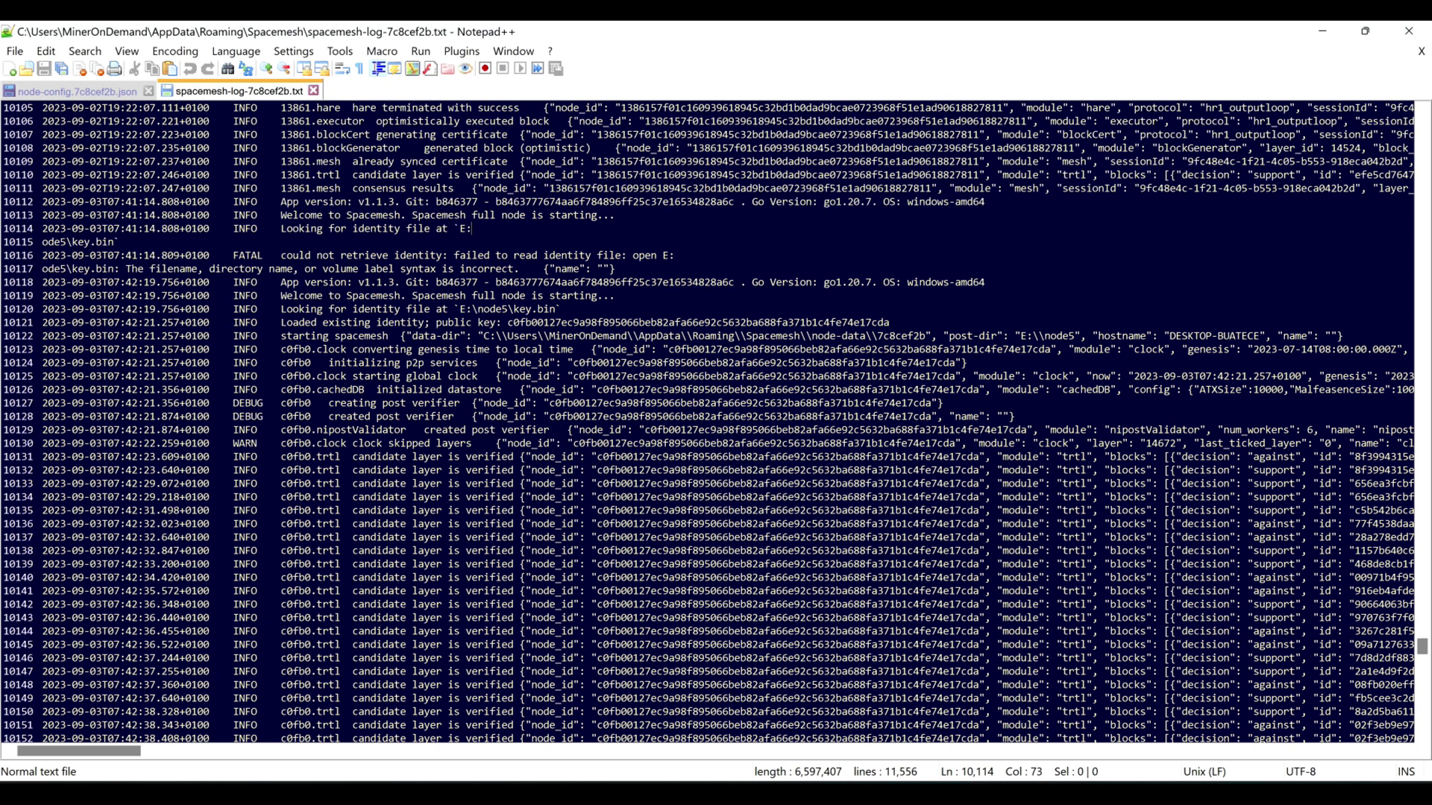
drag(342, 228, 806, 241)
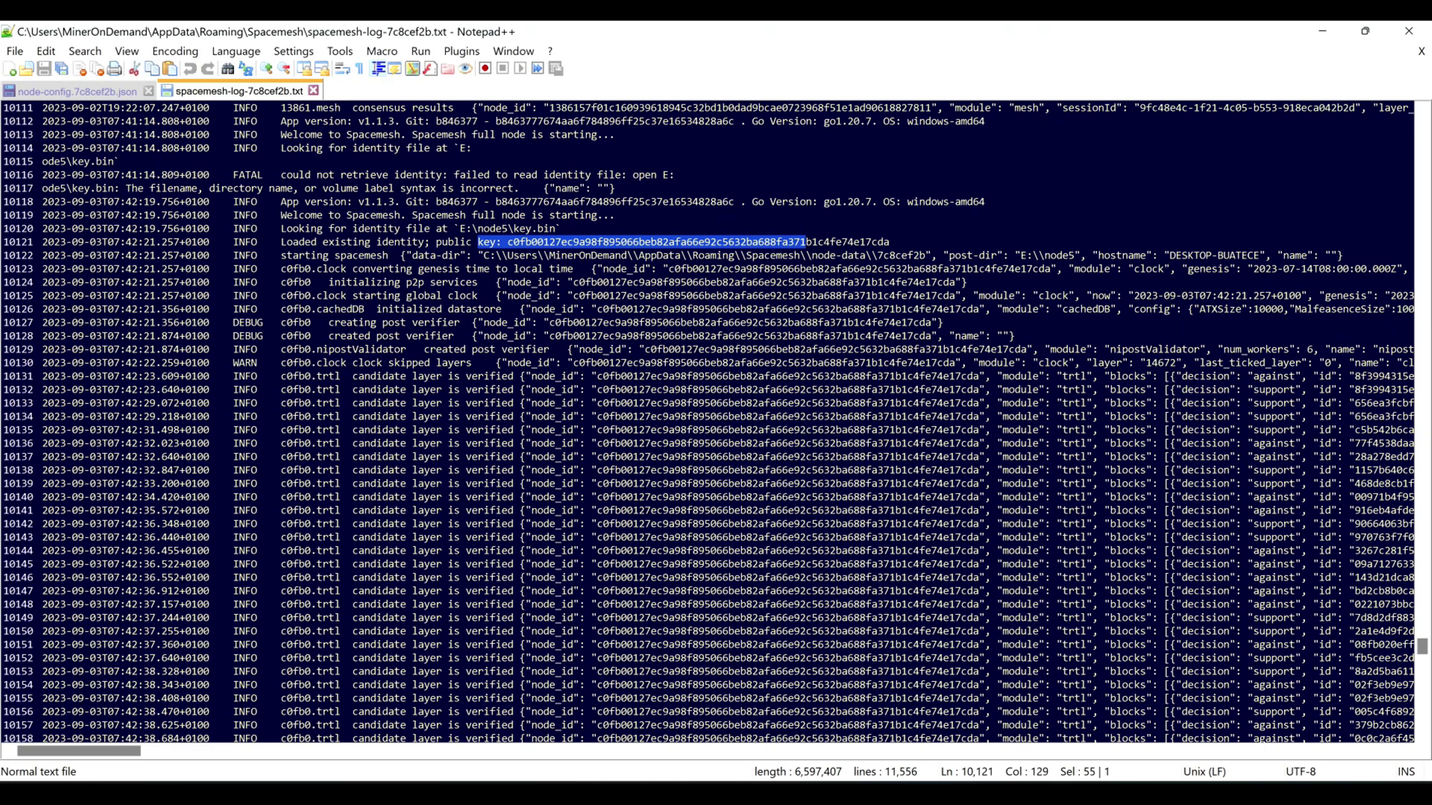